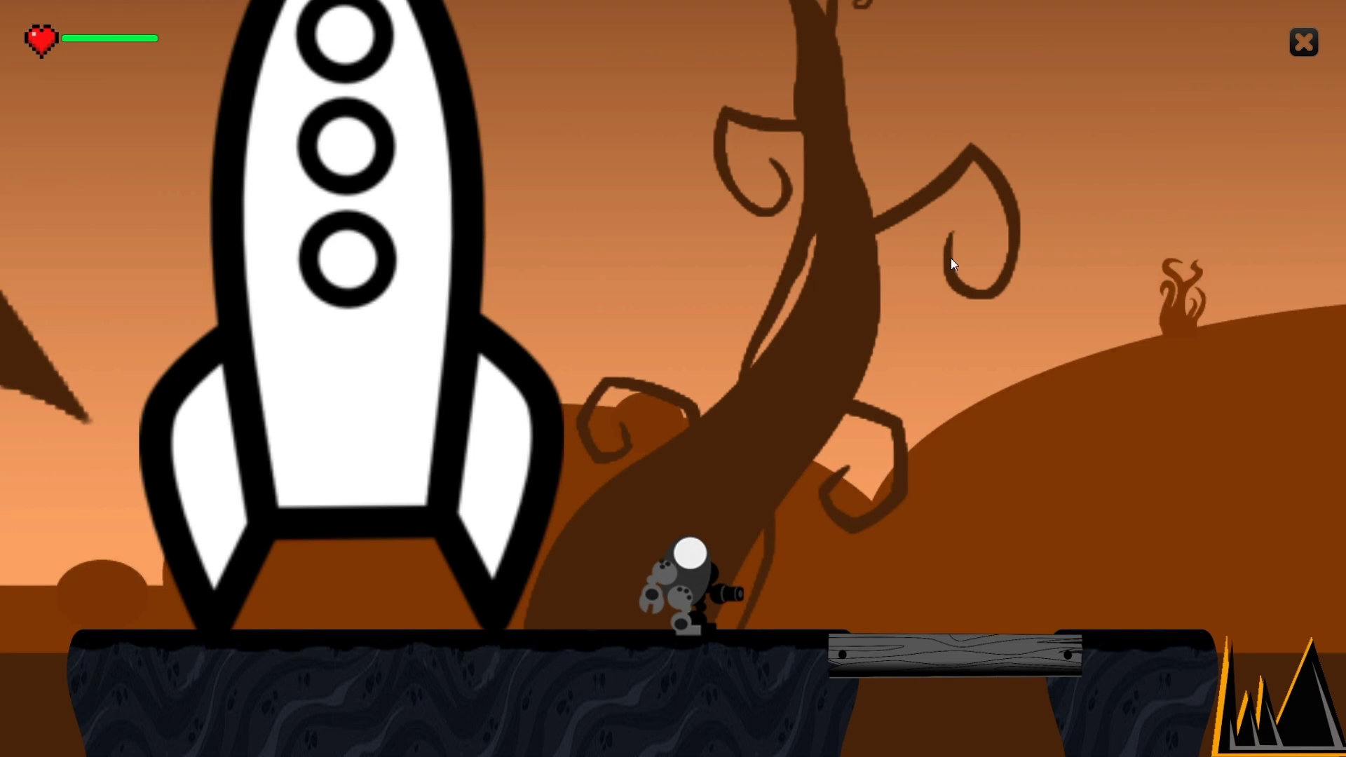
# Step: In Play mode, walk the robot left and then right past the rocket
pyautogui.press('Left')
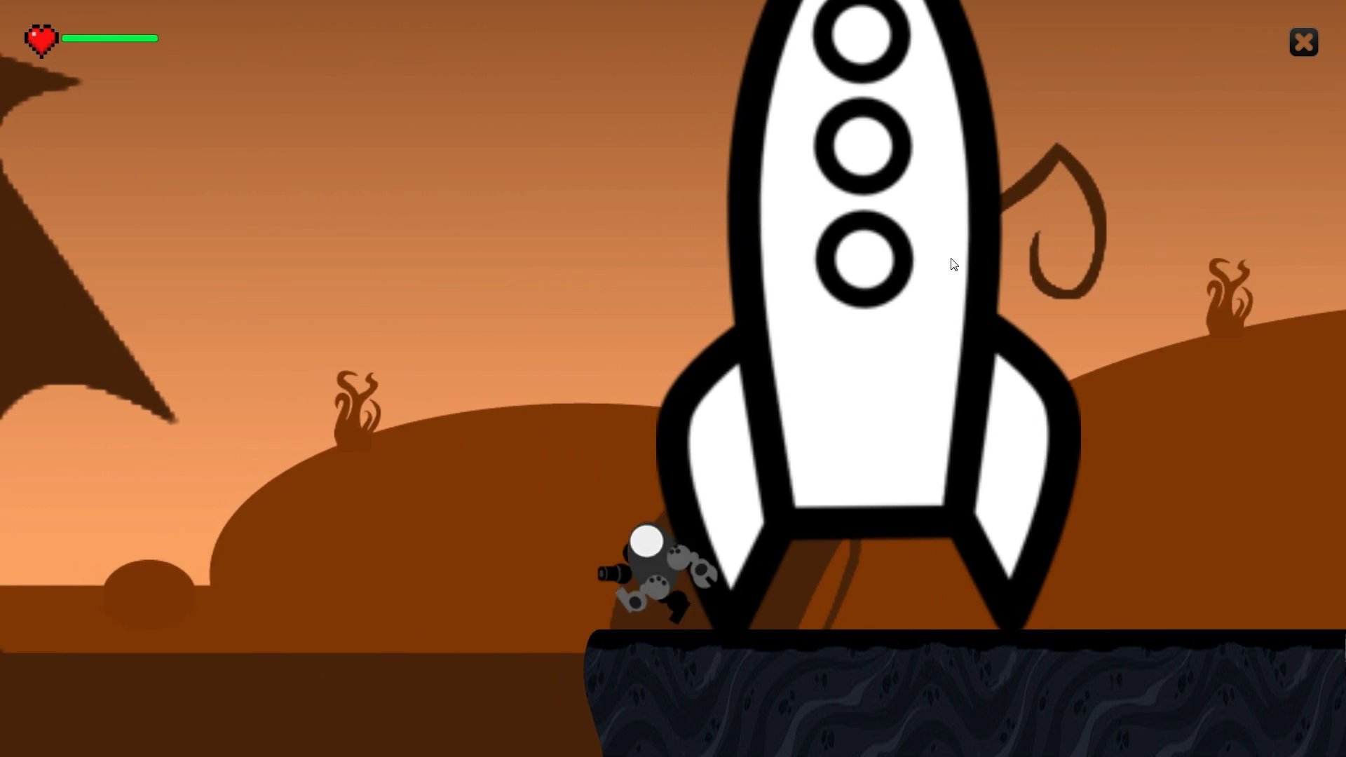
pyautogui.press('Right')
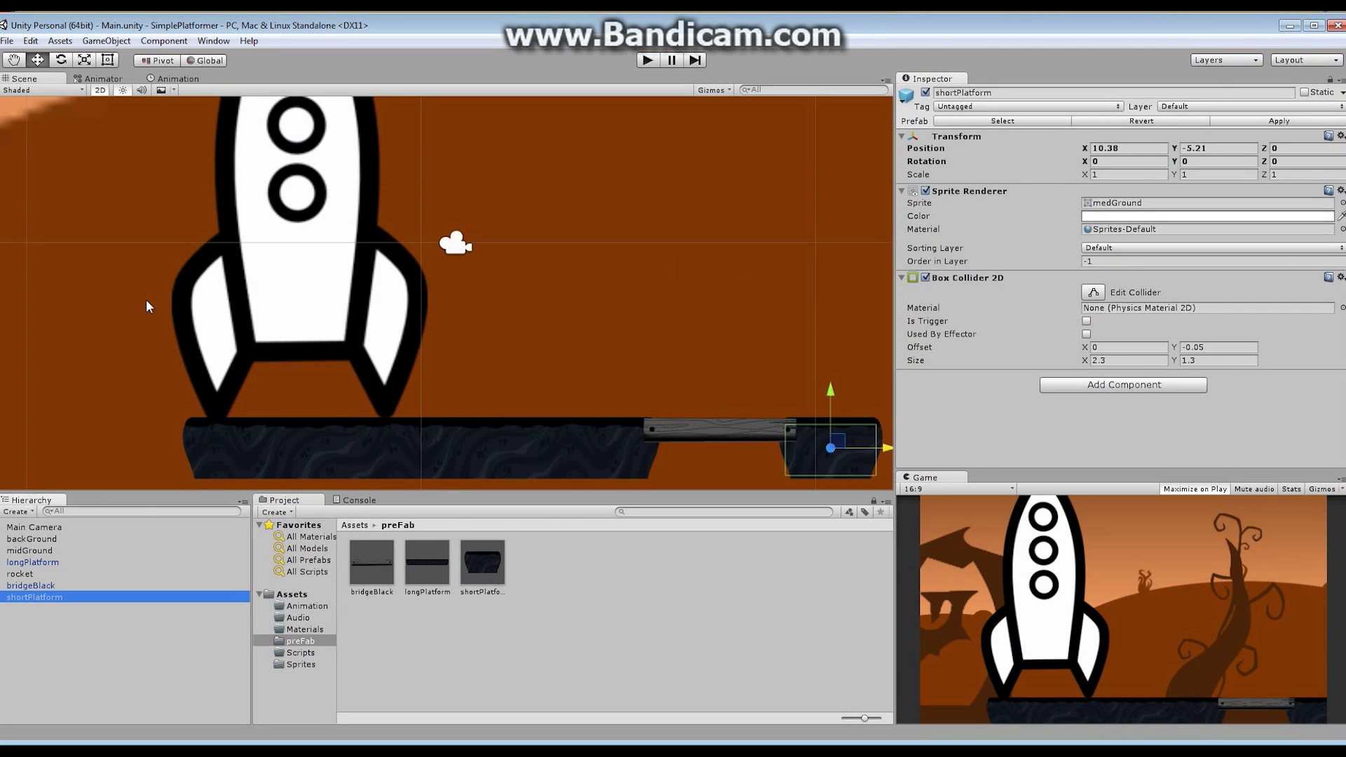
pyautogui.click(41, 562)
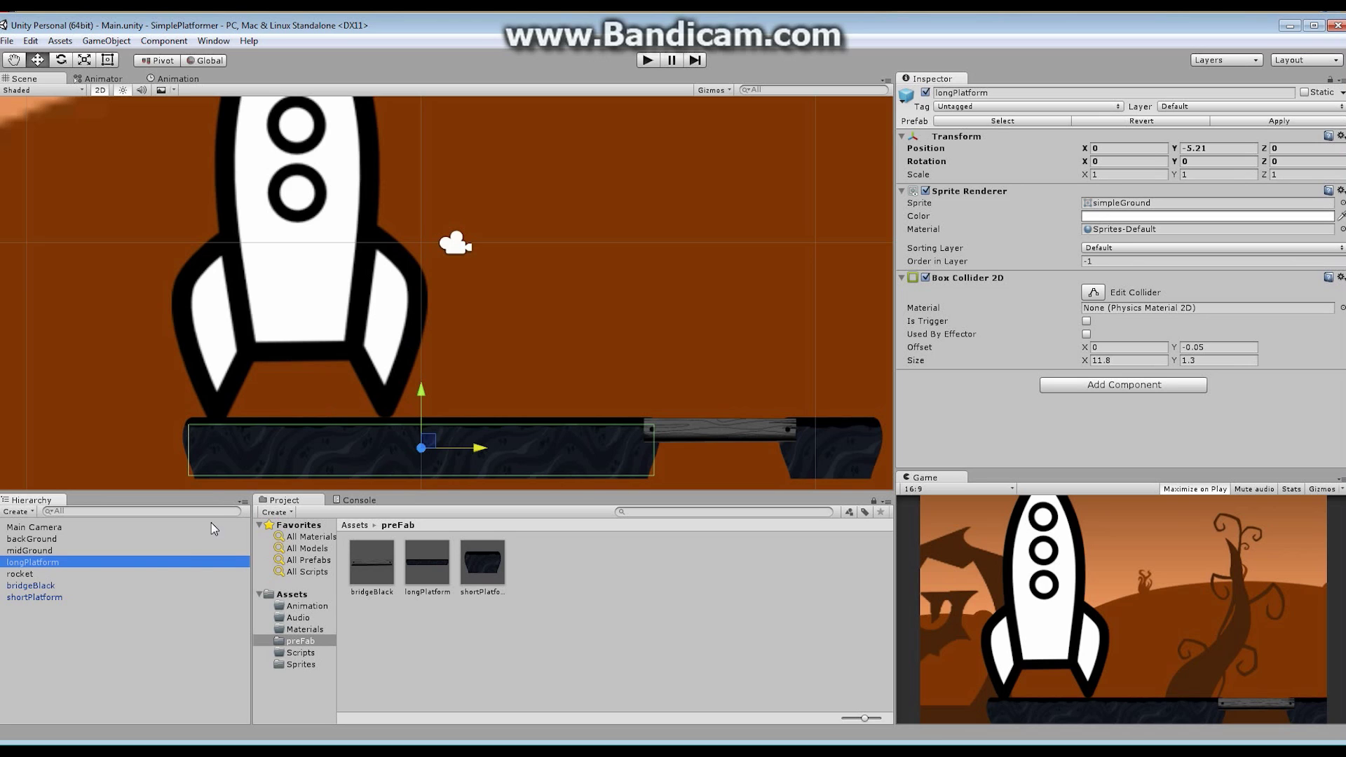
pyautogui.click(43, 586)
pyautogui.click(57, 597)
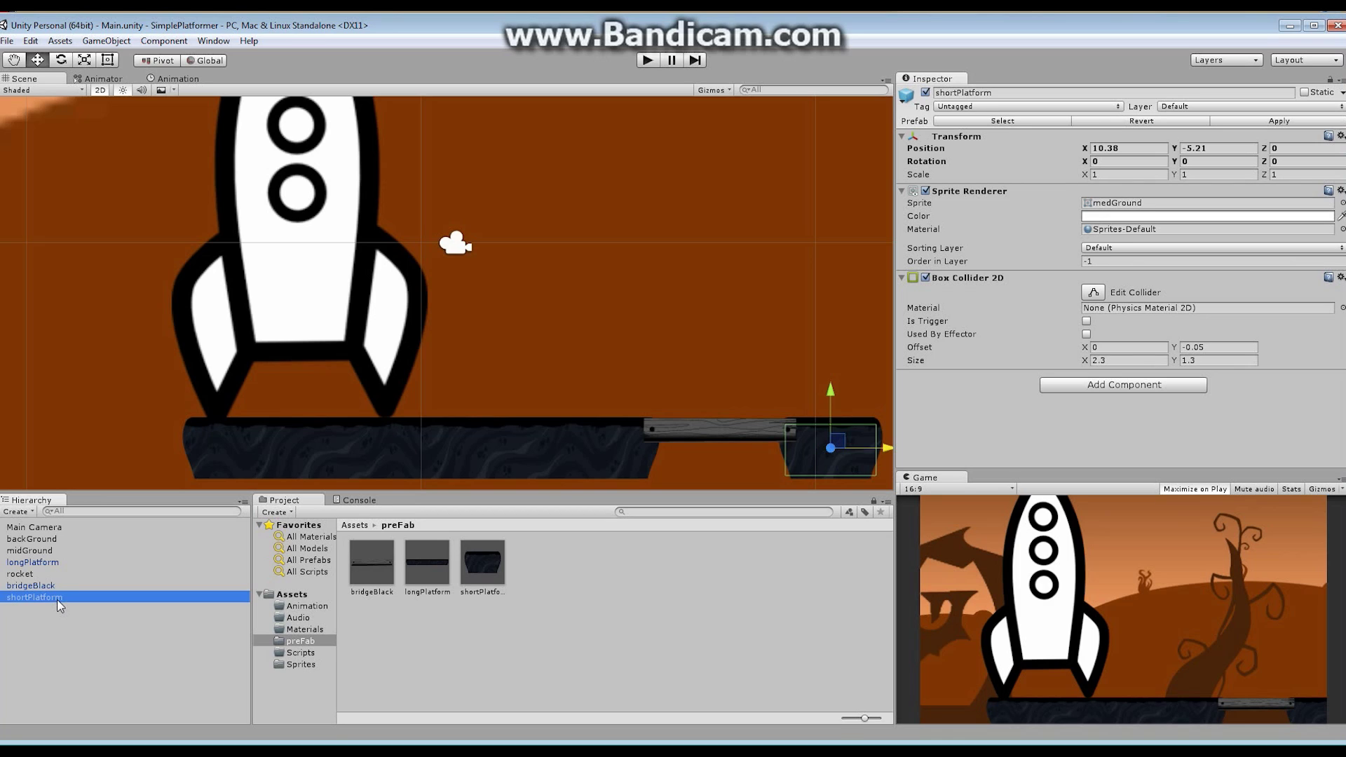
pyautogui.click(52, 587)
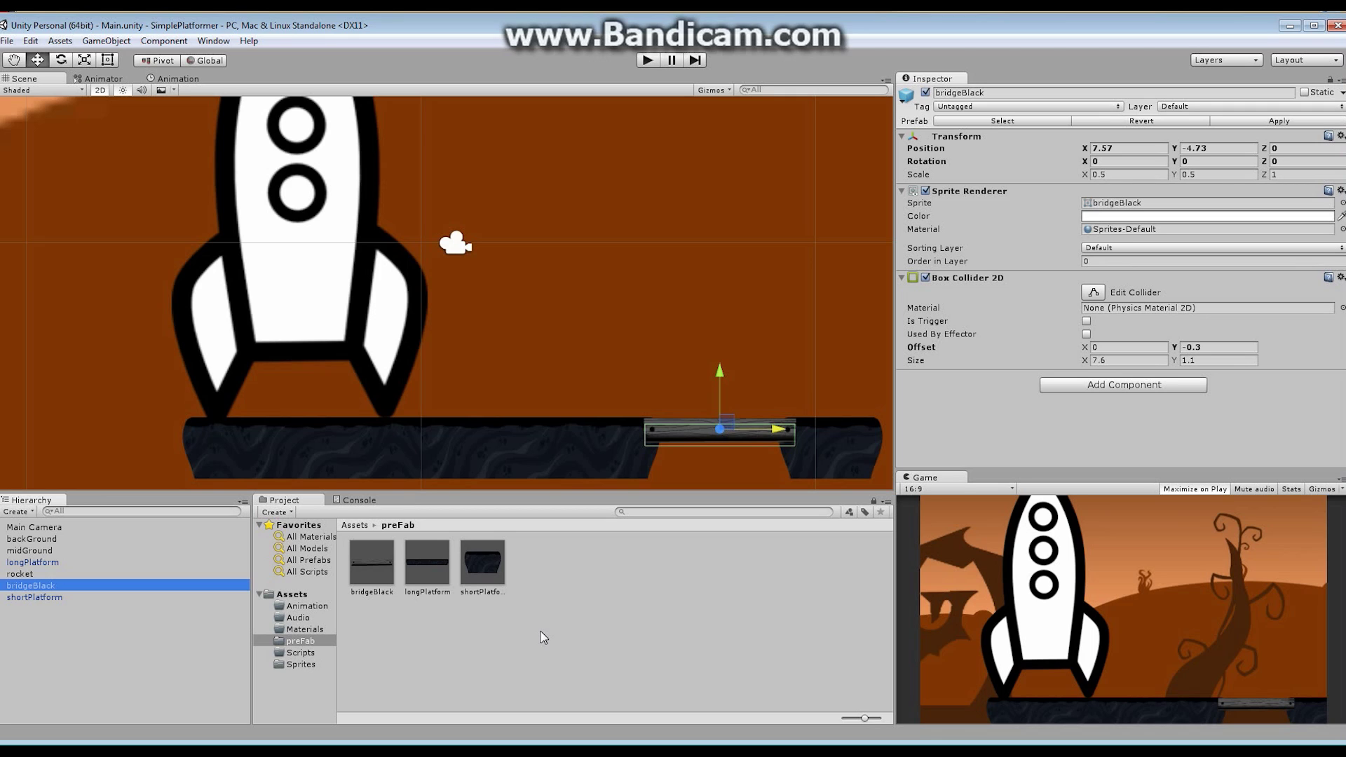
pyautogui.click(541, 637)
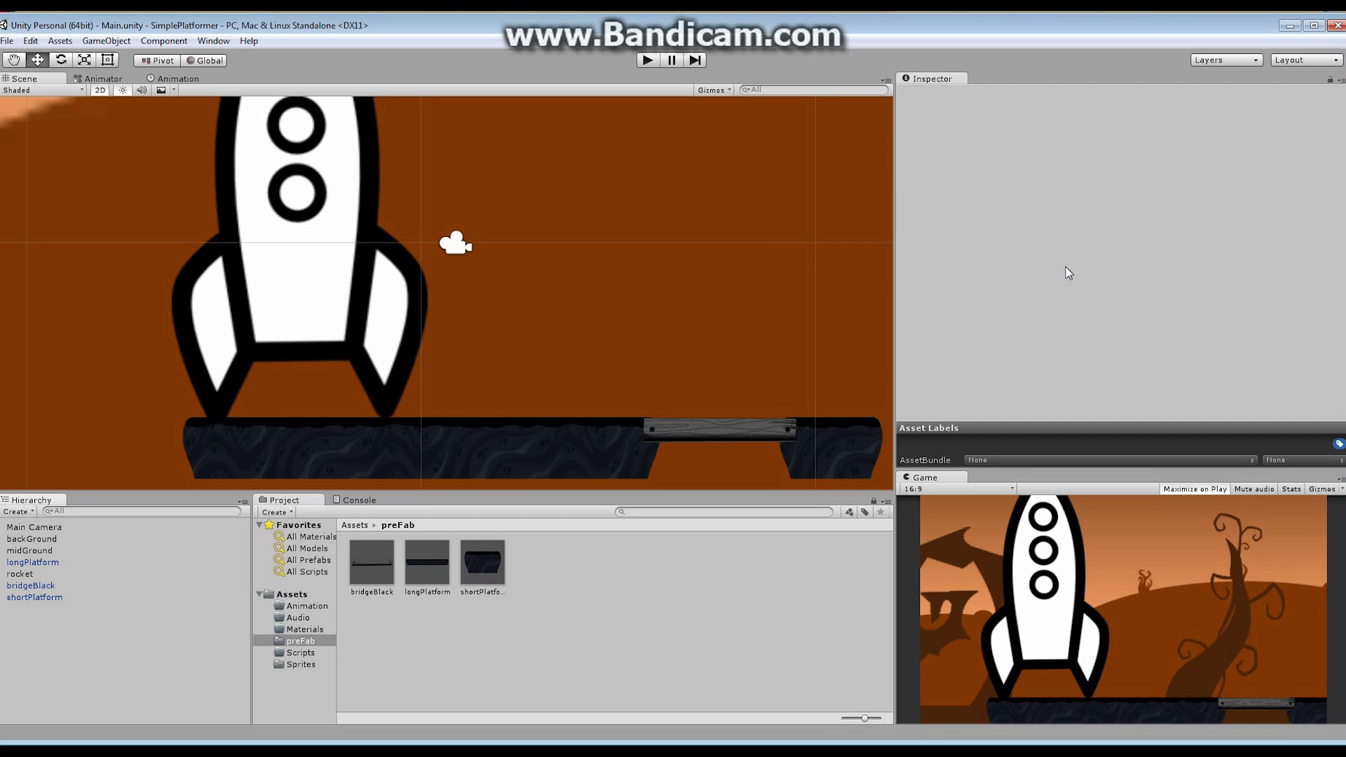
# Step: In the Sprites folder, inspect BackgroundA, cannonPlant, simpleCreatureSpriteSheet and part_explosion, ending on 2DExplorer
pyautogui.click(300, 666)
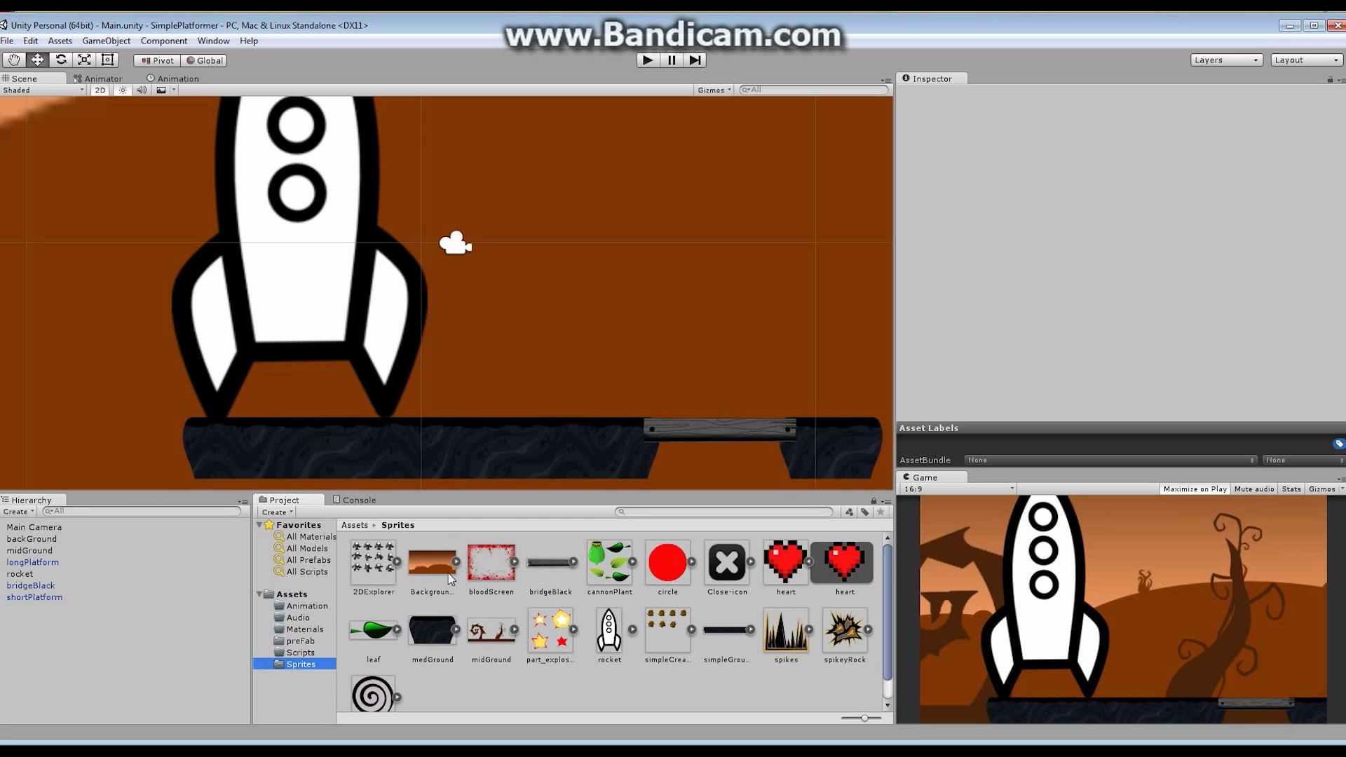
pyautogui.click(377, 561)
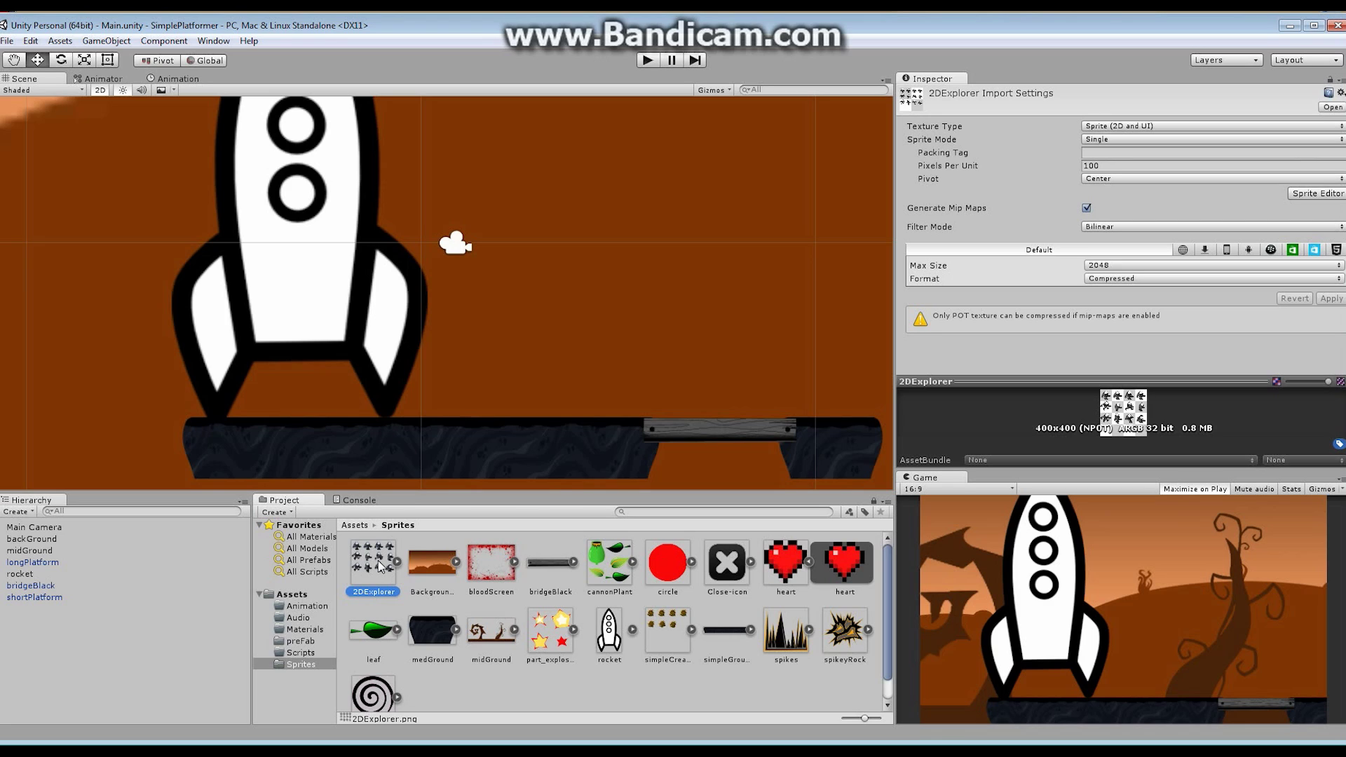
pyautogui.click(433, 563)
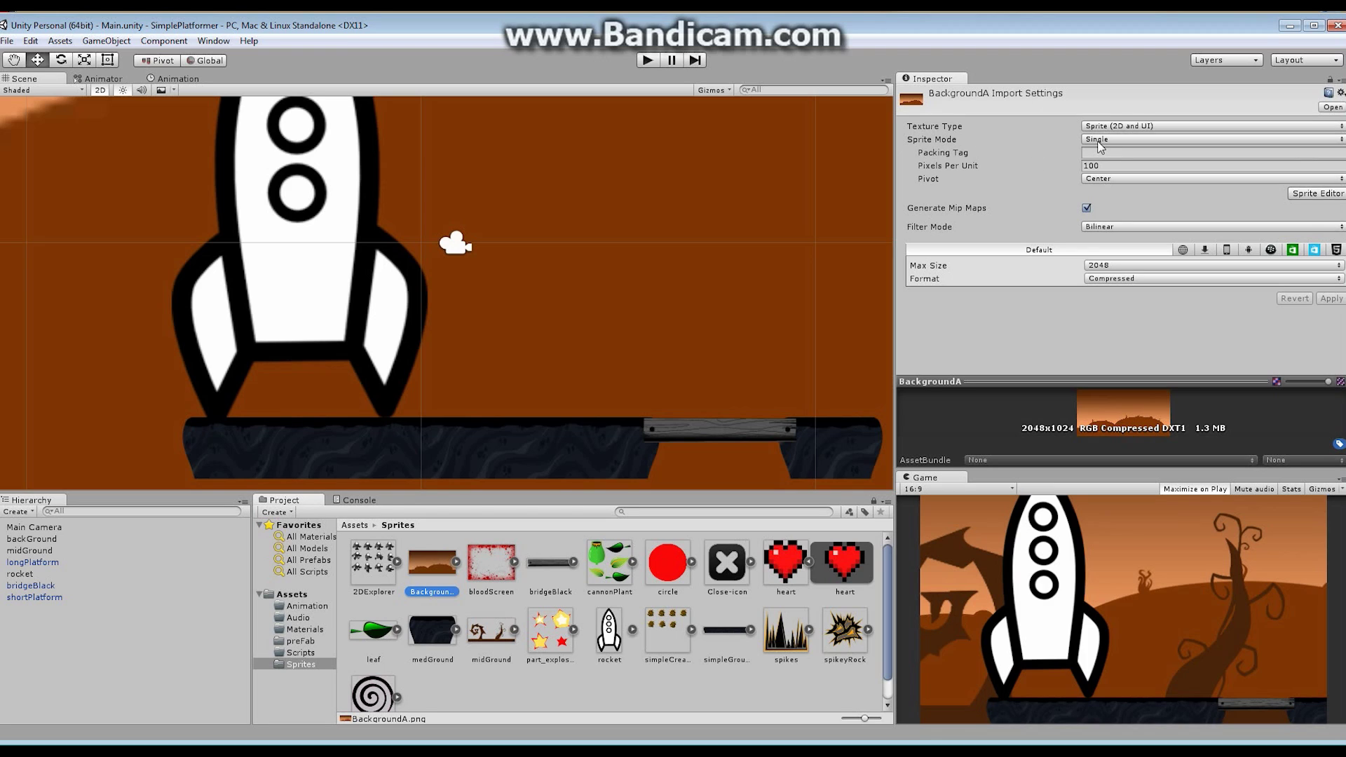
pyautogui.click(375, 573)
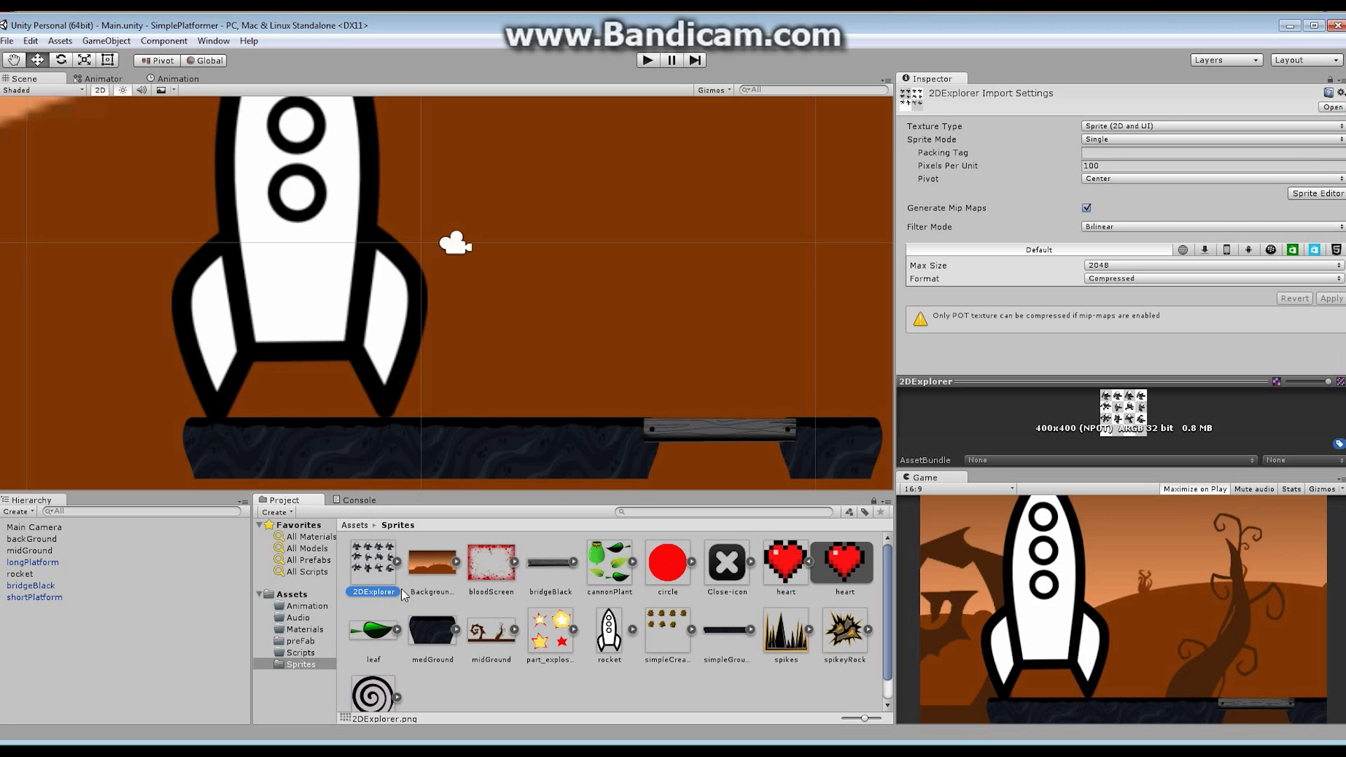
pyautogui.click(607, 569)
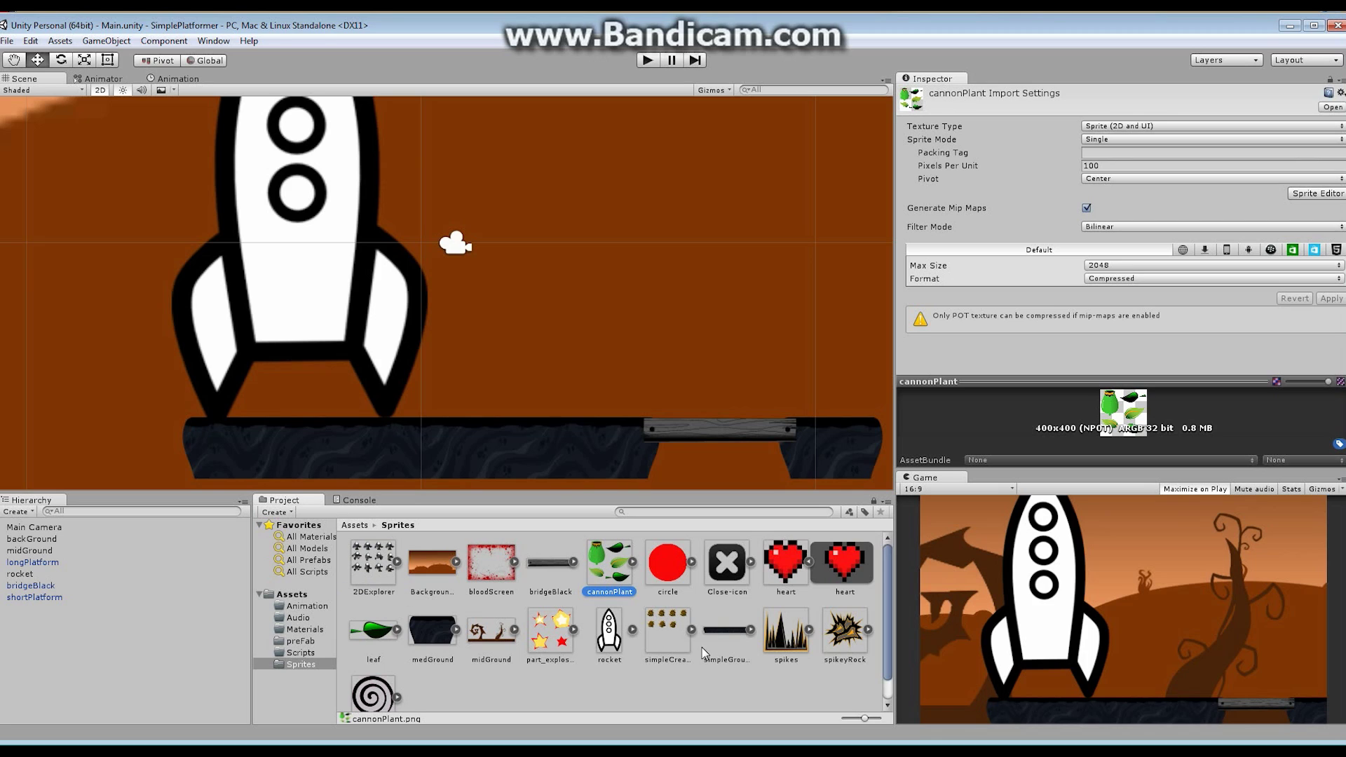
pyautogui.click(667, 632)
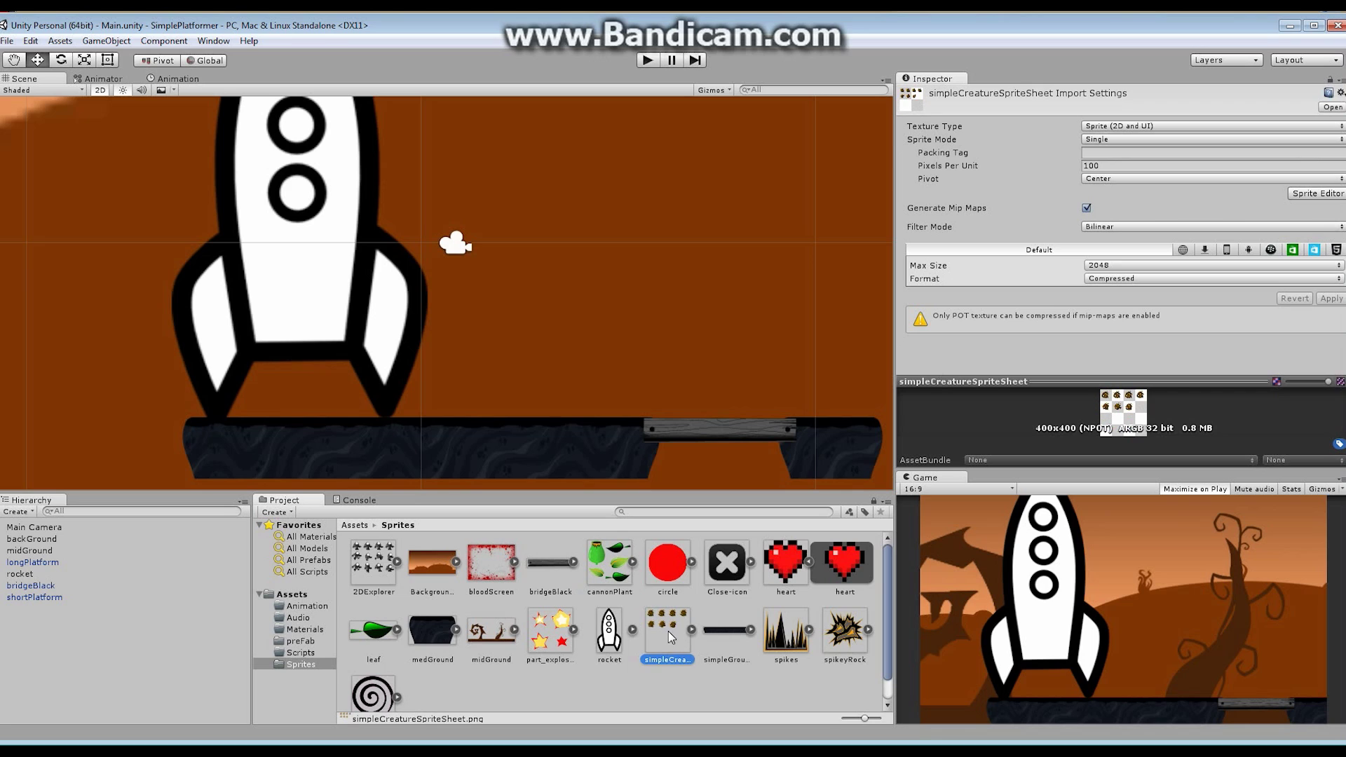
pyautogui.click(548, 631)
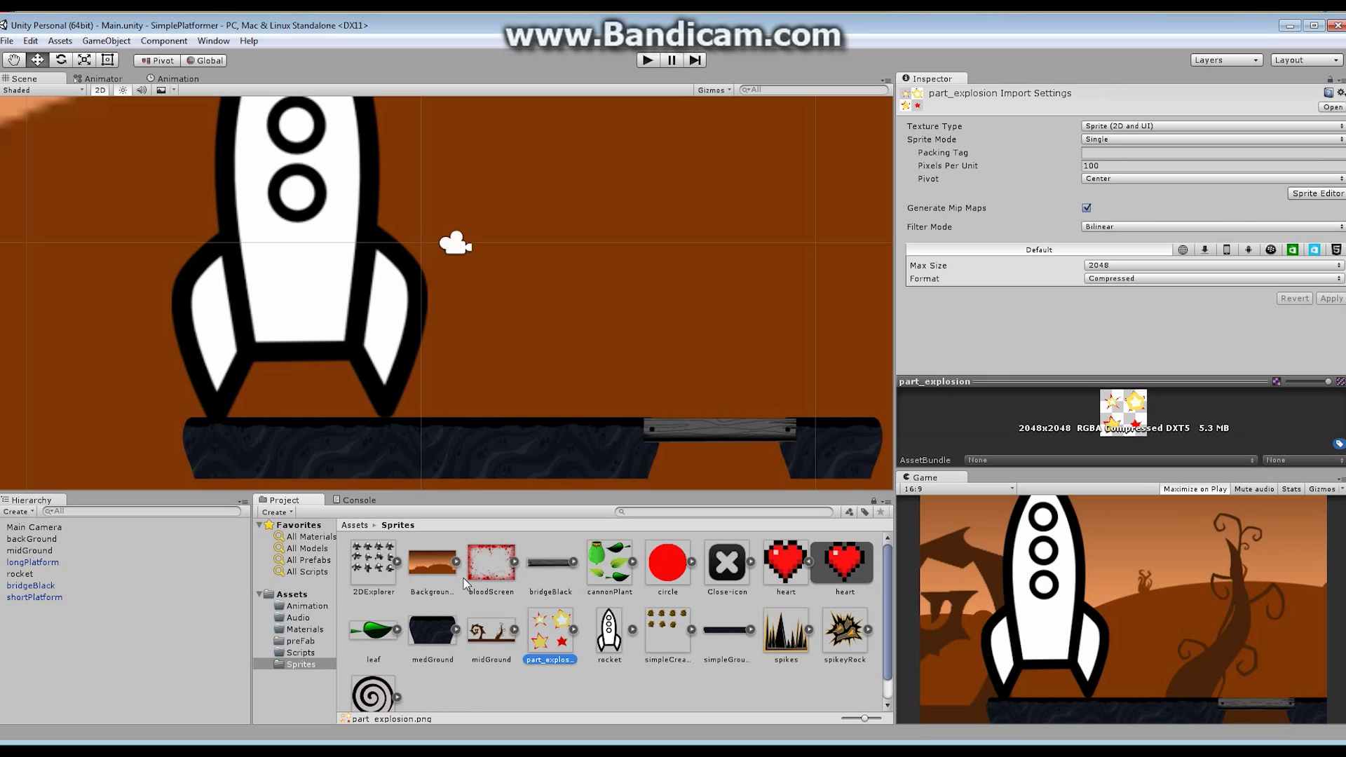
pyautogui.click(372, 566)
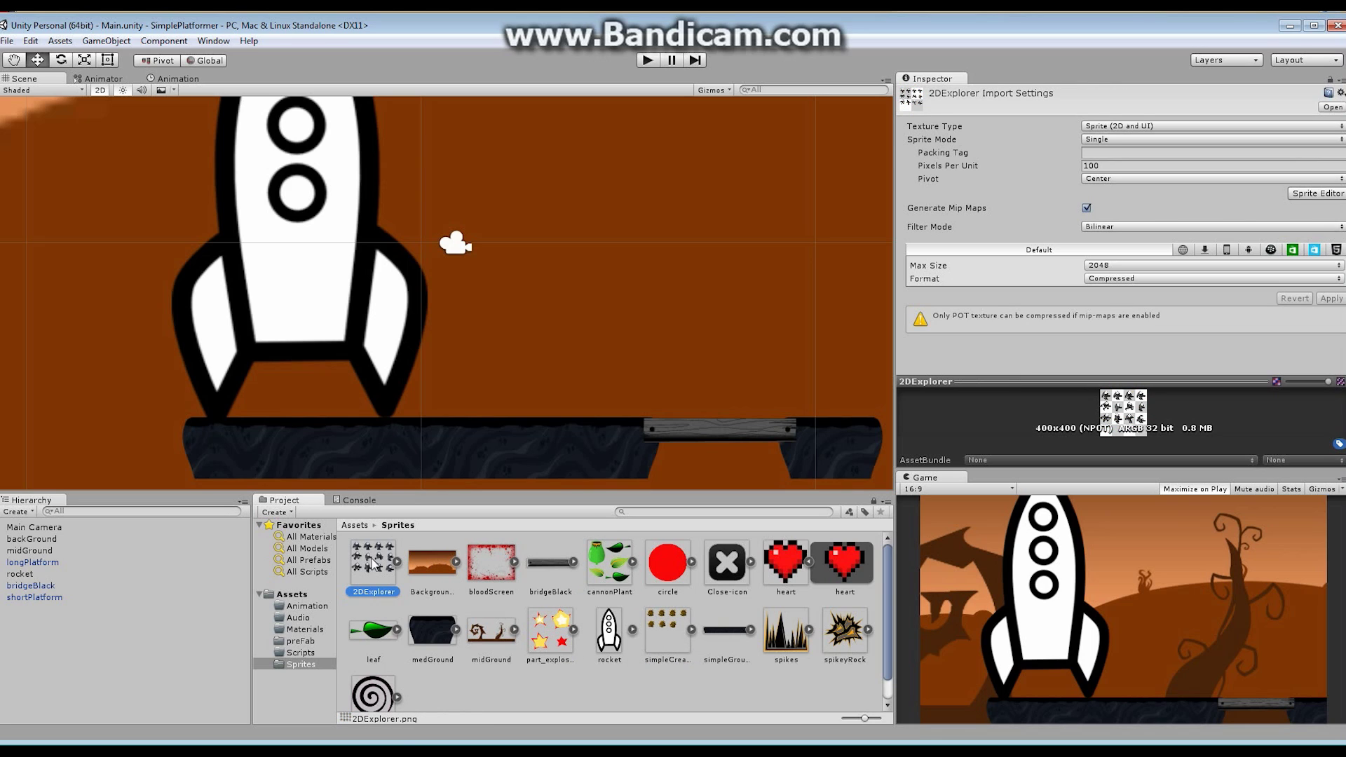
# Step: Change 2DExplorer's Sprite Mode to Multiple and open it in the Sprite Editor
pyautogui.click(1116, 141)
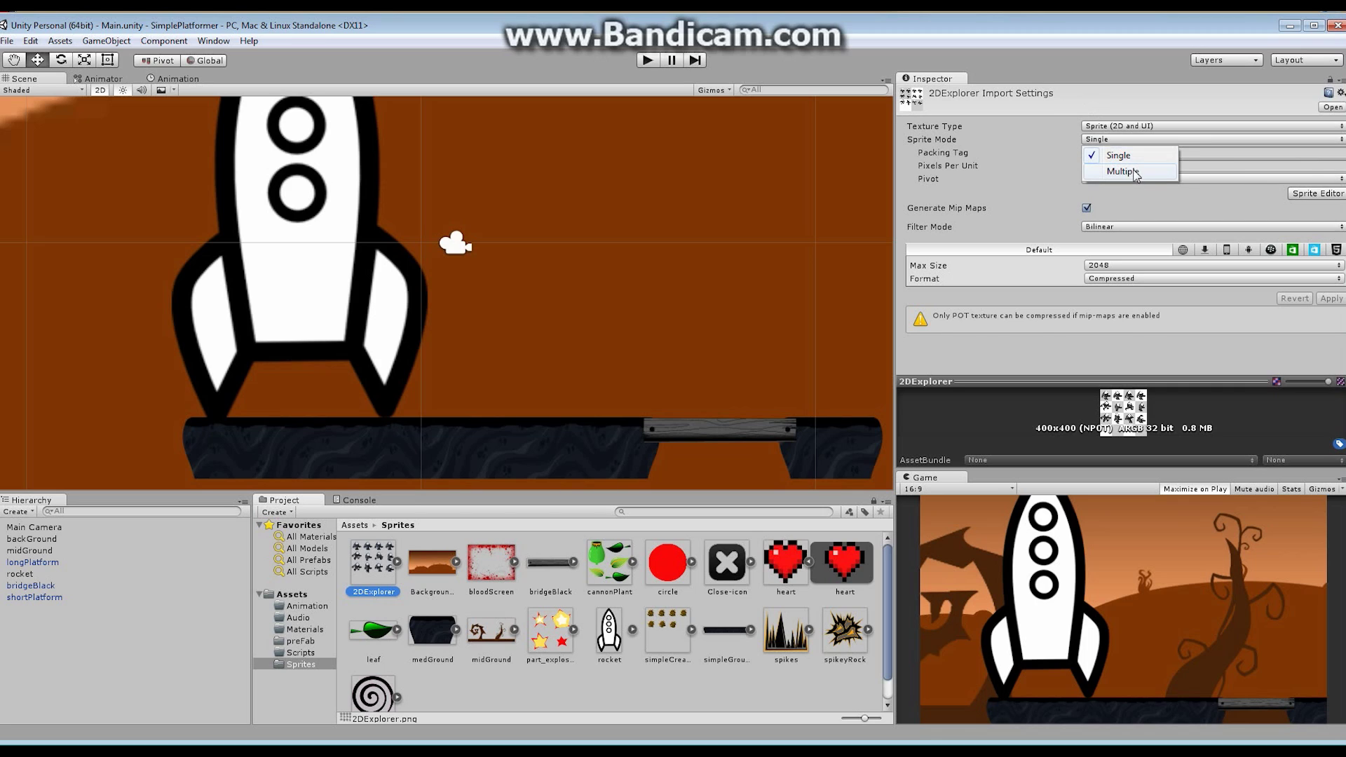
pyautogui.click(1128, 169)
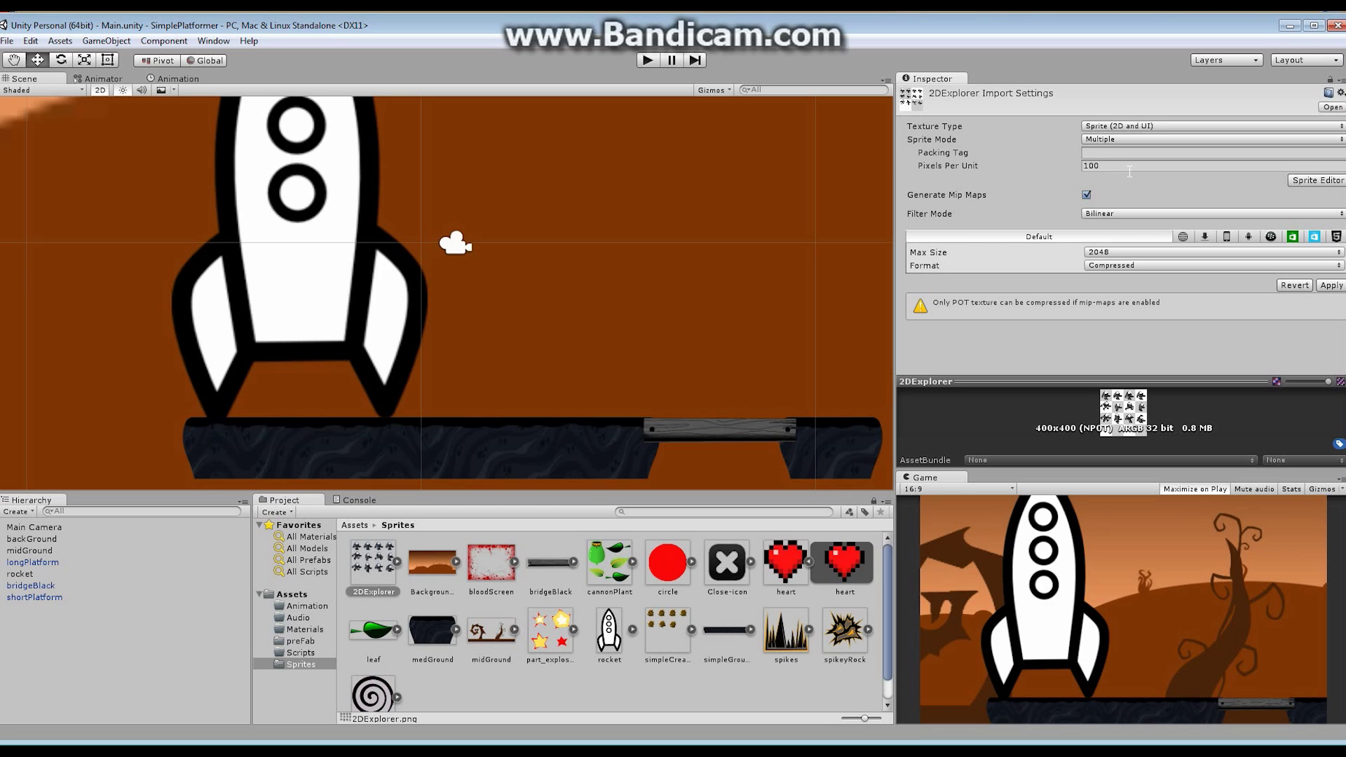
pyautogui.click(1316, 181)
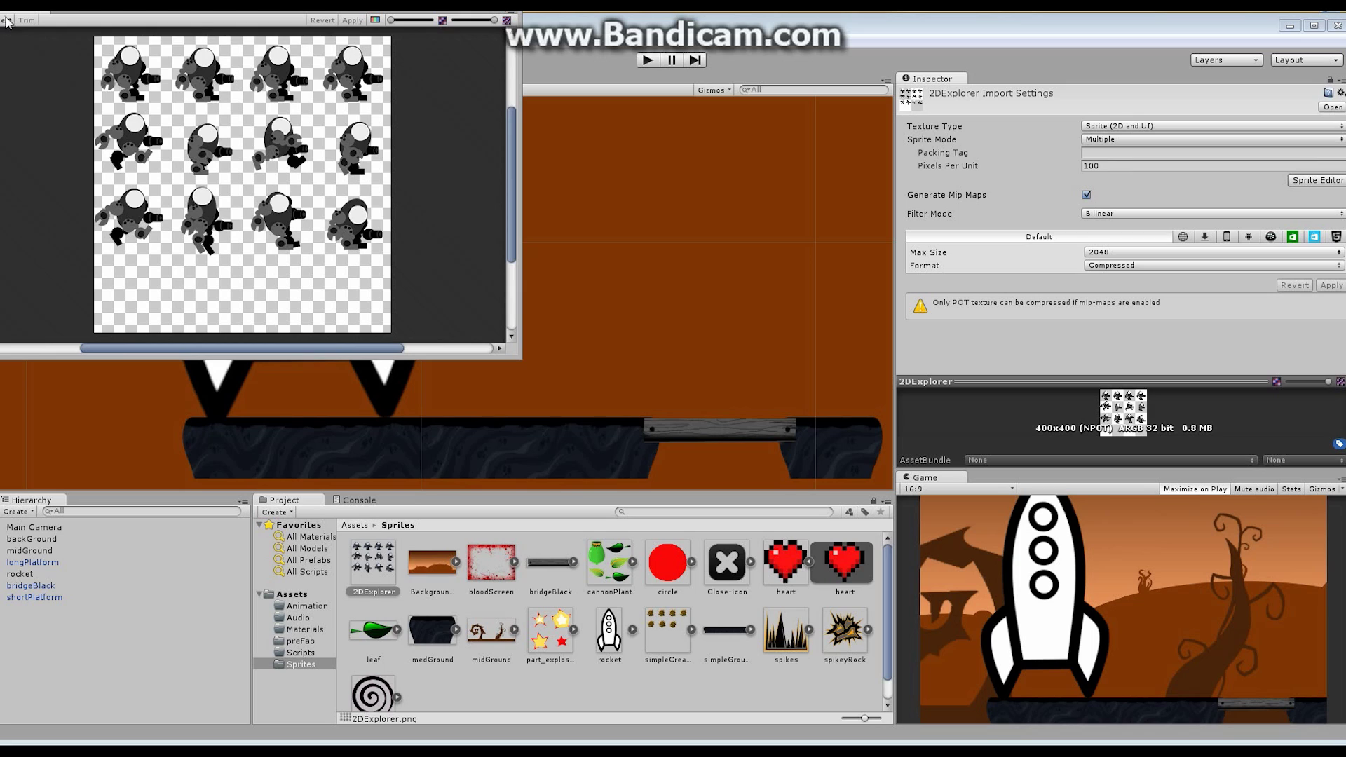
# Step: Run an Automatic slice on the 2DExplorer sheet
pyautogui.click(9, 20)
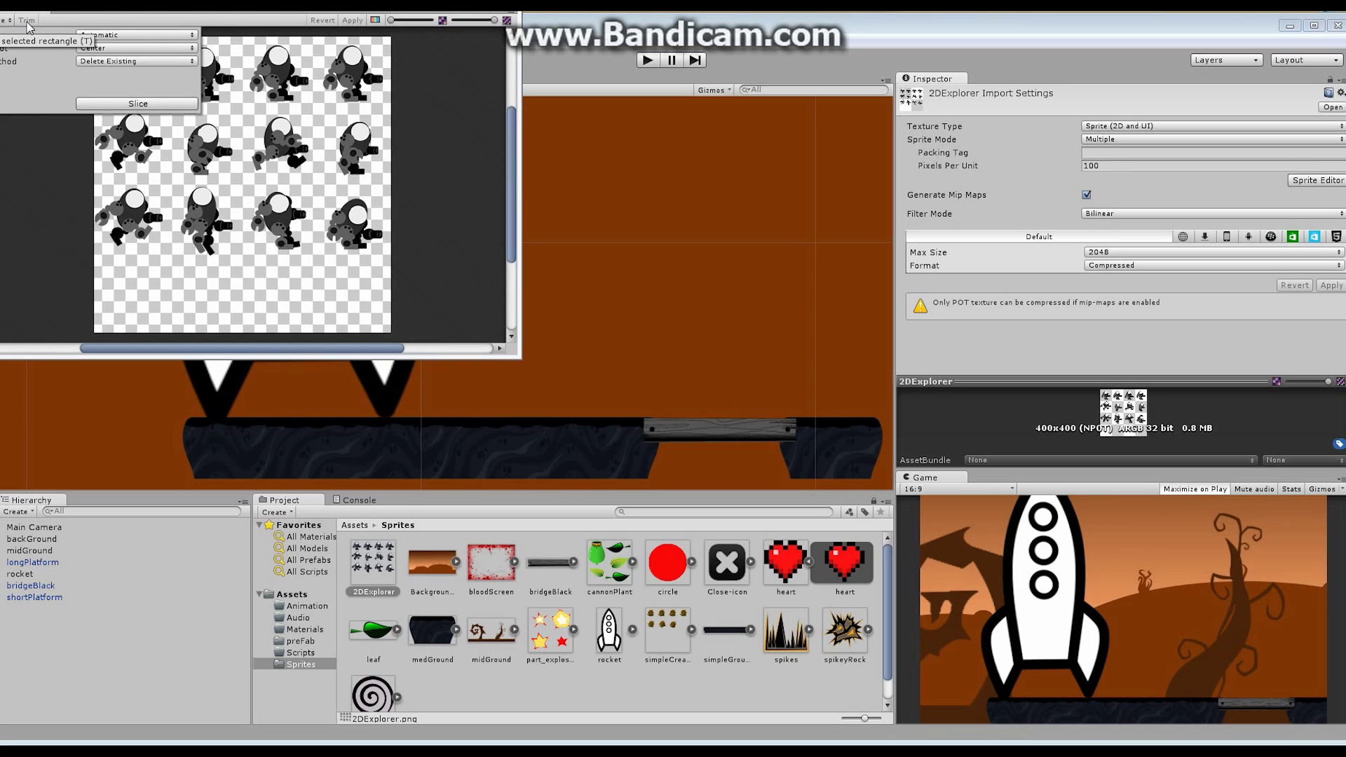
pyautogui.click(135, 105)
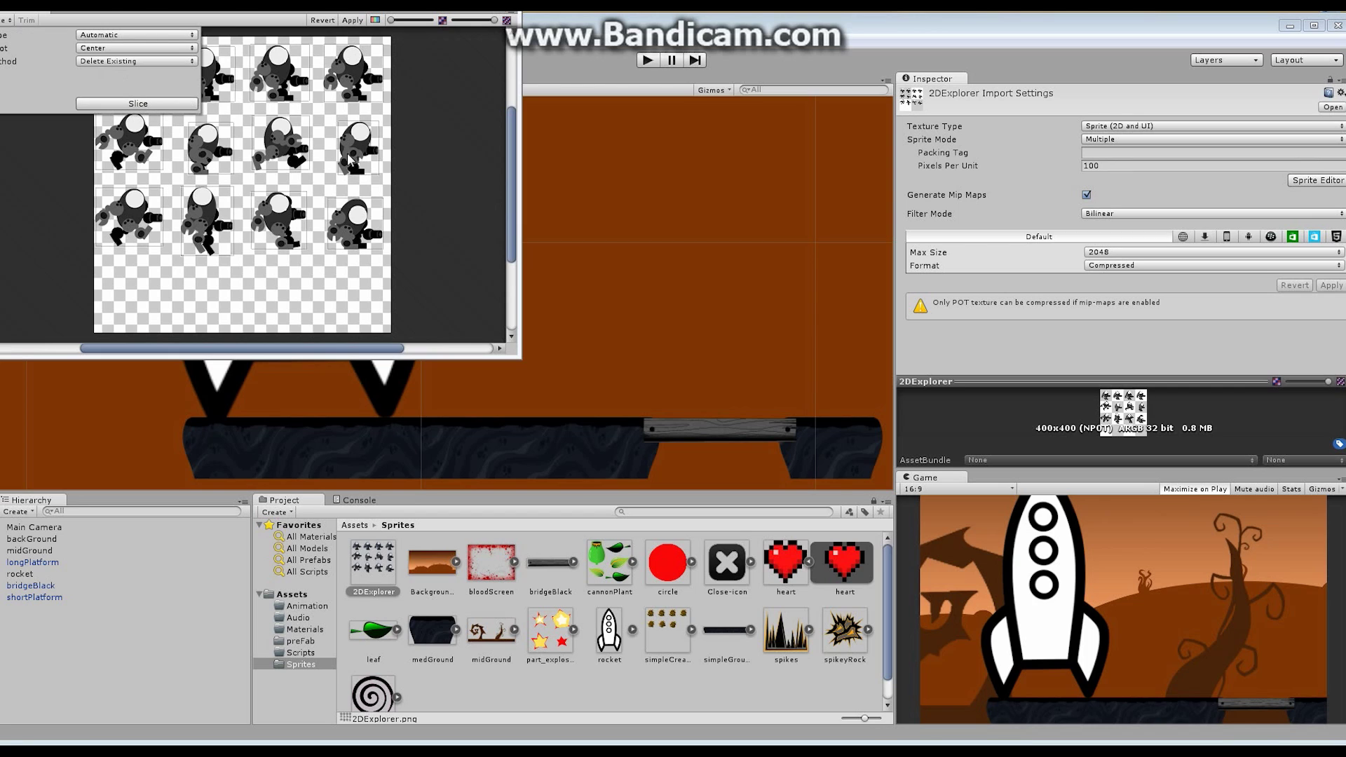
pyautogui.click(459, 112)
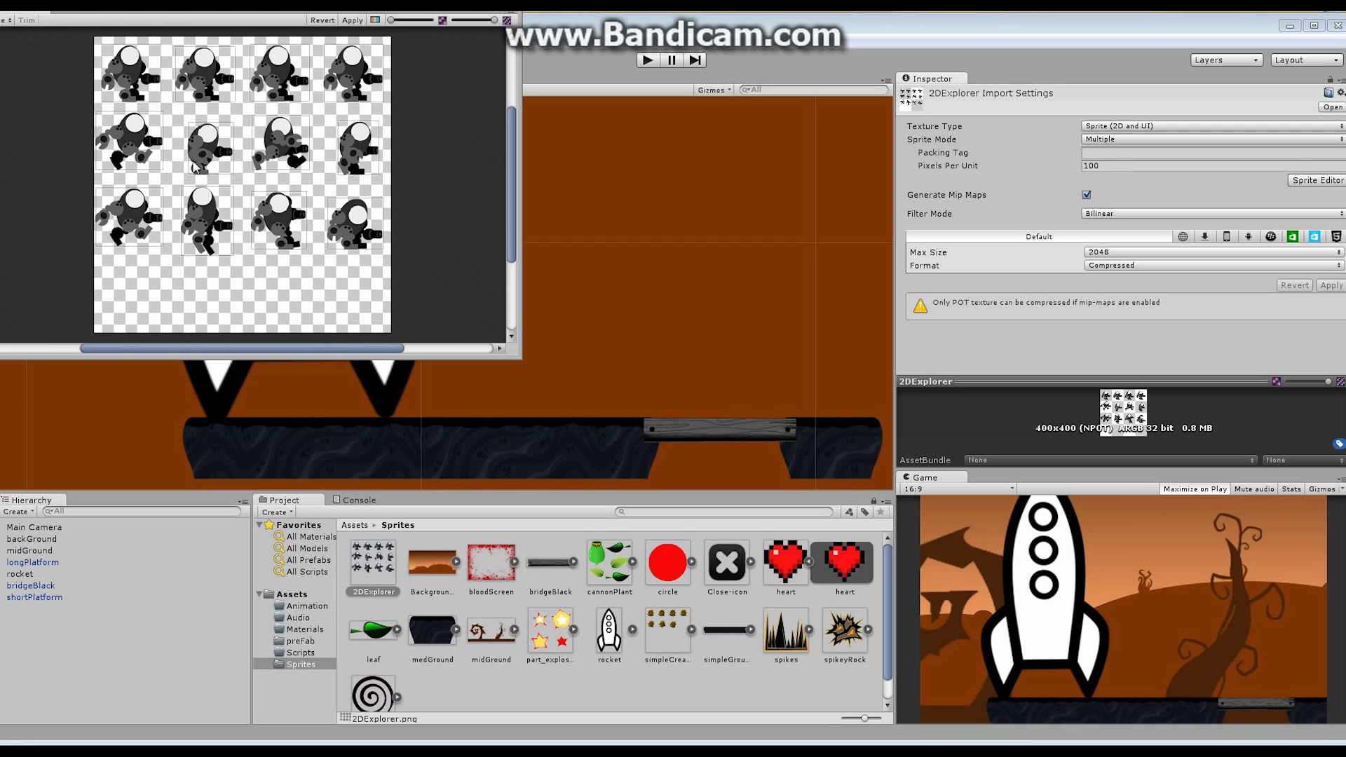
# Step: Slice the sheet with Type Grid and a Pixel Size of 100 x 100
pyautogui.click(7, 20)
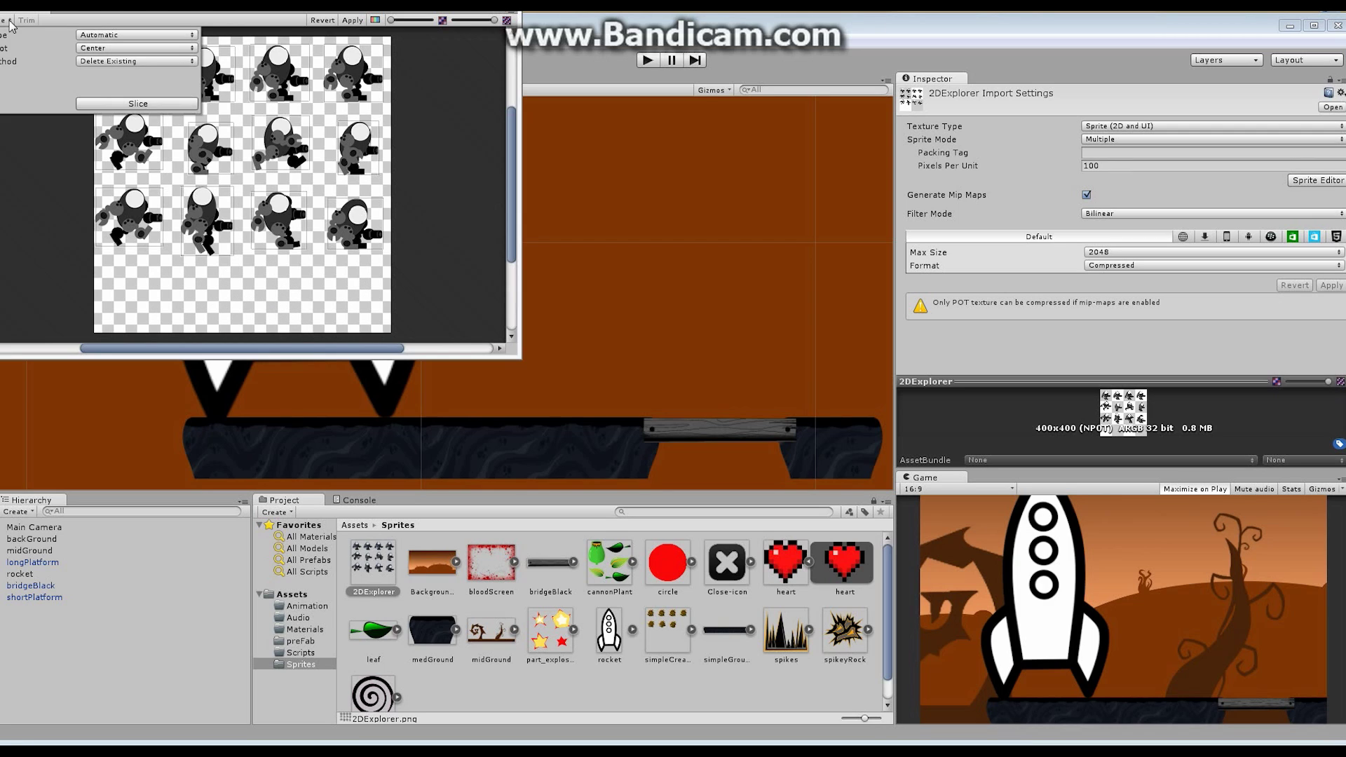
pyautogui.click(105, 35)
pyautogui.click(105, 63)
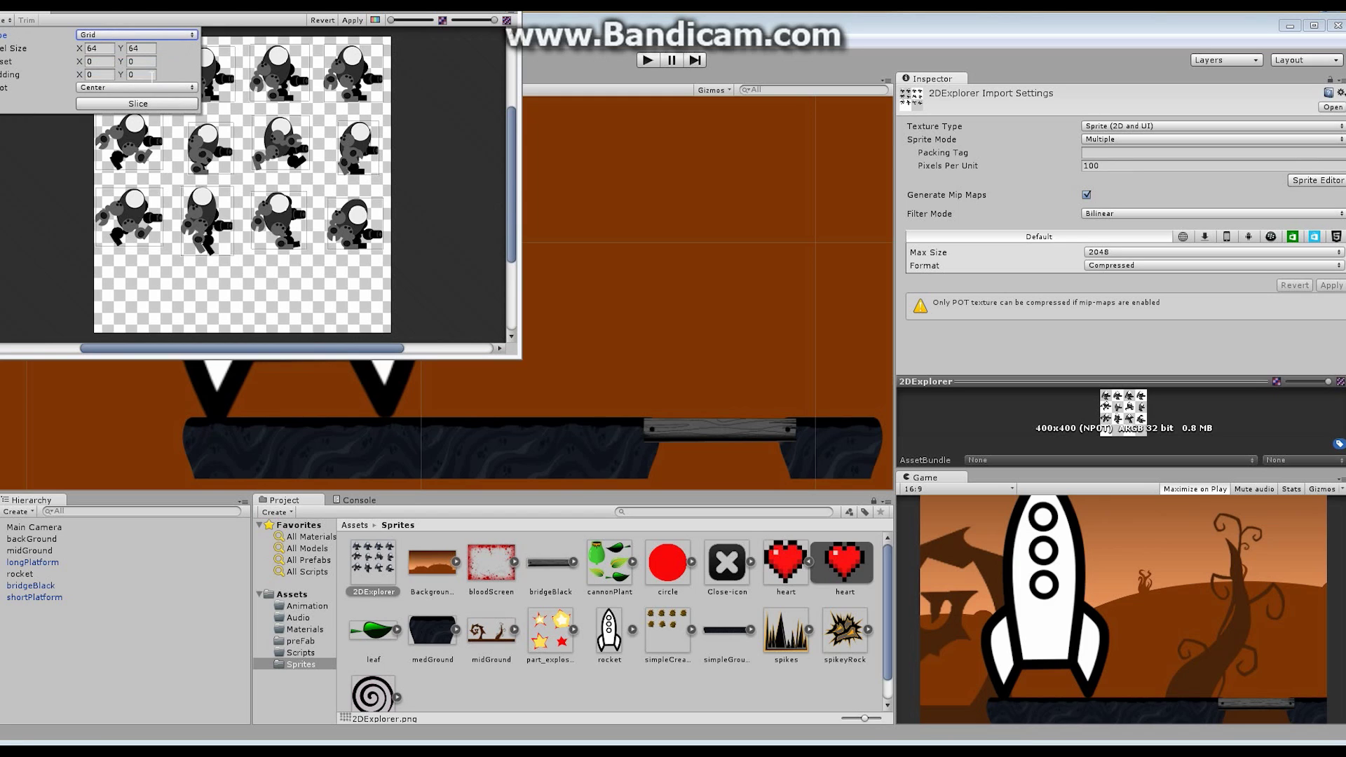
pyautogui.click(103, 48)
pyautogui.write('100')
pyautogui.click(140, 48)
pyautogui.write('100')
pyautogui.click(137, 105)
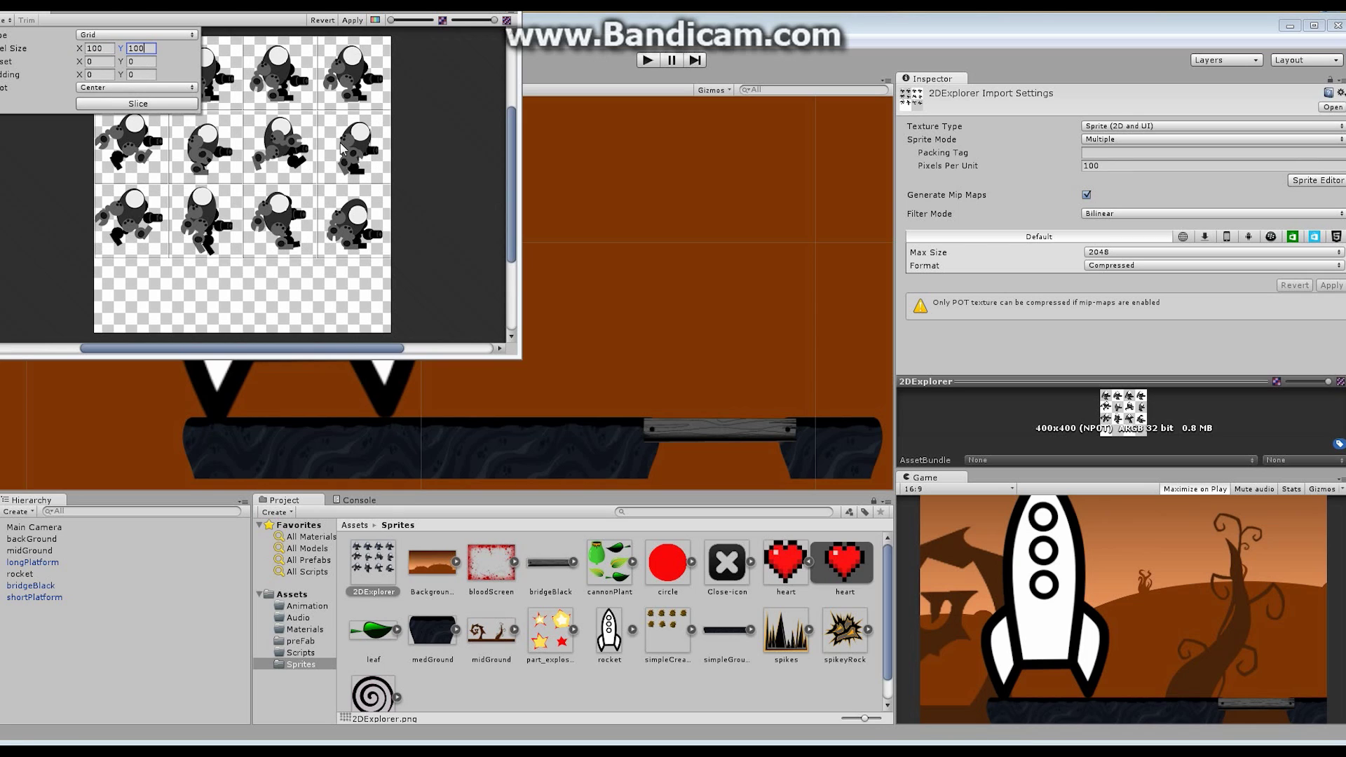
pyautogui.click(414, 109)
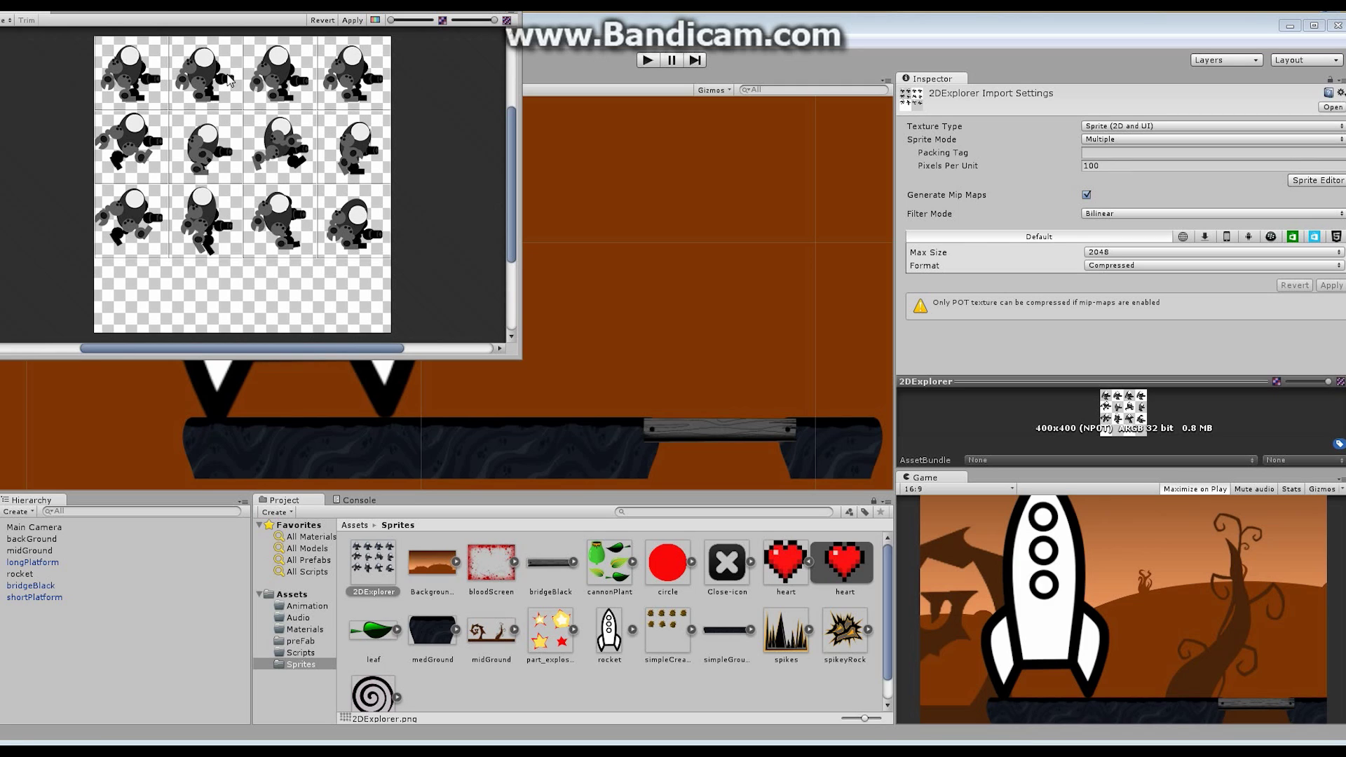
# Step: Apply the new 2DExplorer slices and close the Sprite Editor tab
pyautogui.click(348, 21)
pyautogui.click(1318, 181)
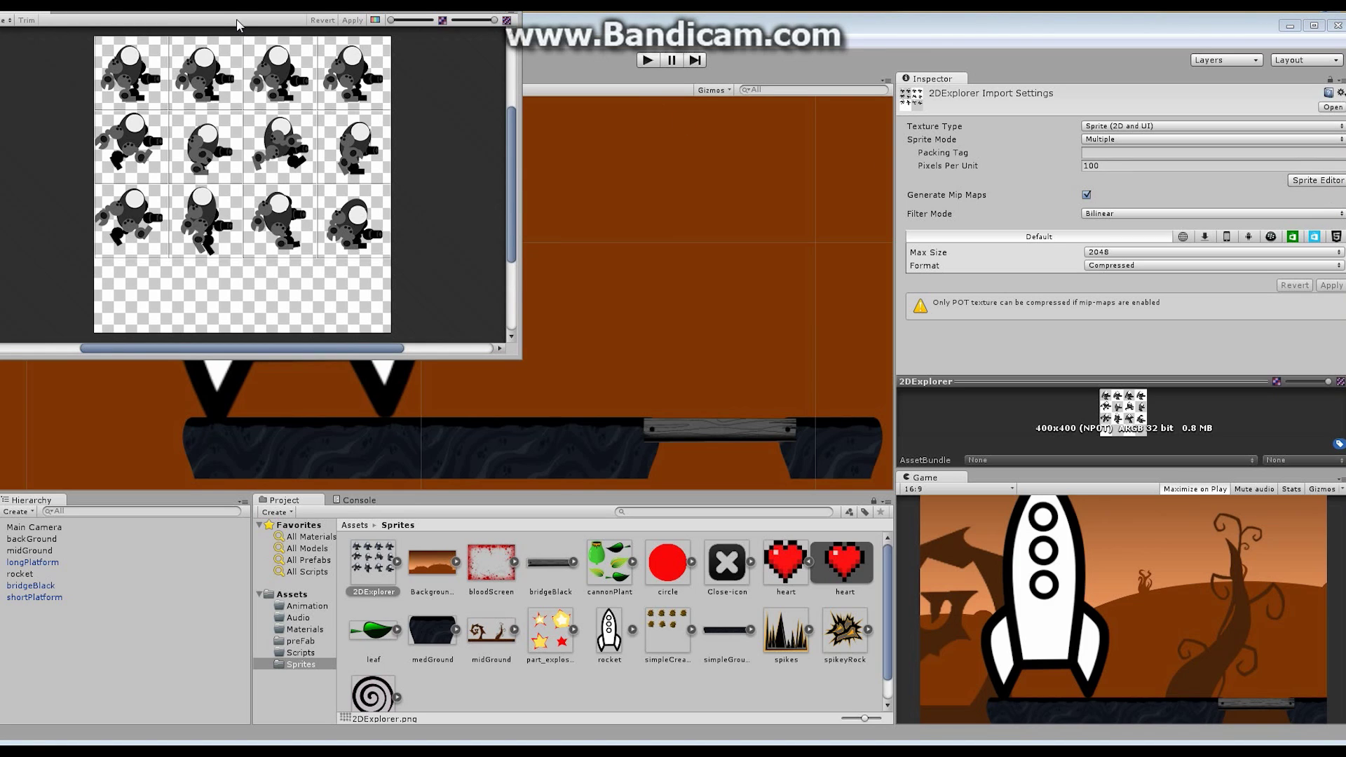
pyautogui.click(508, 18)
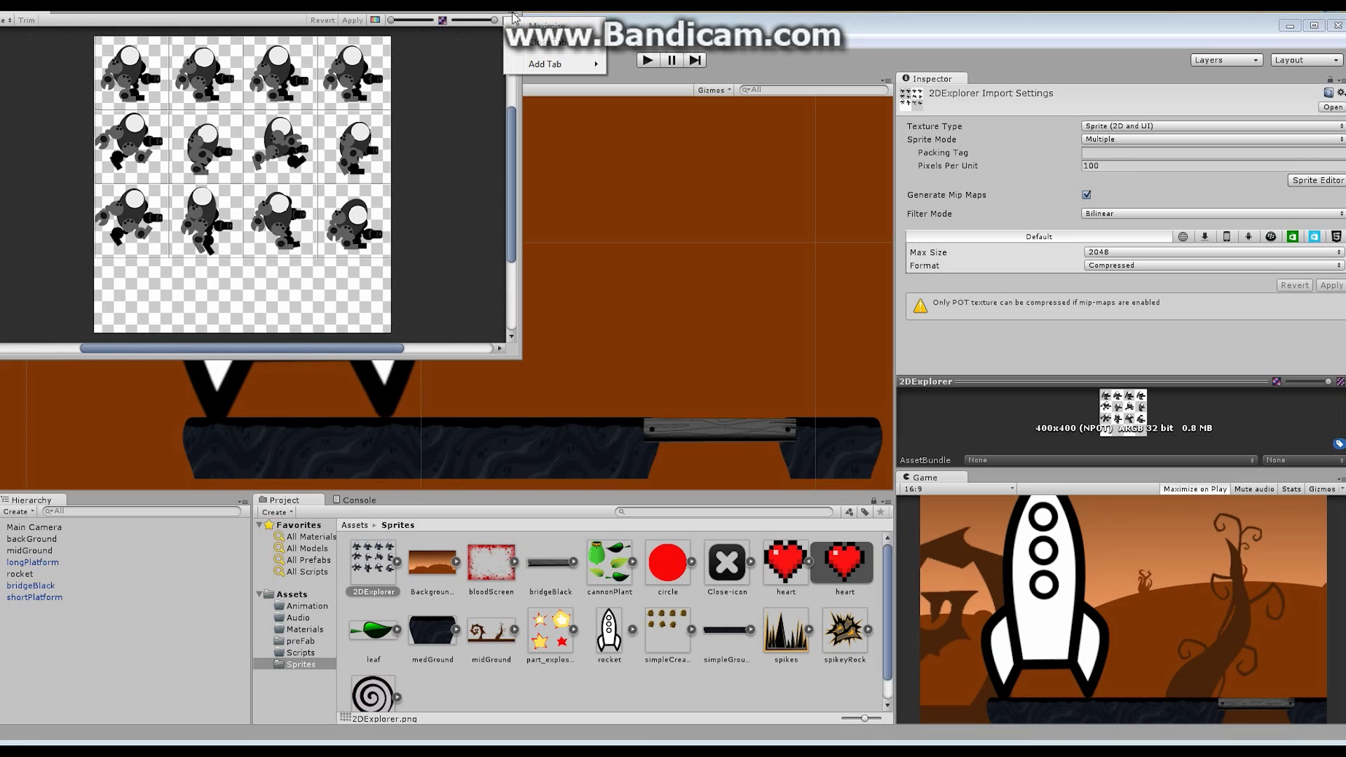
pyautogui.click(553, 43)
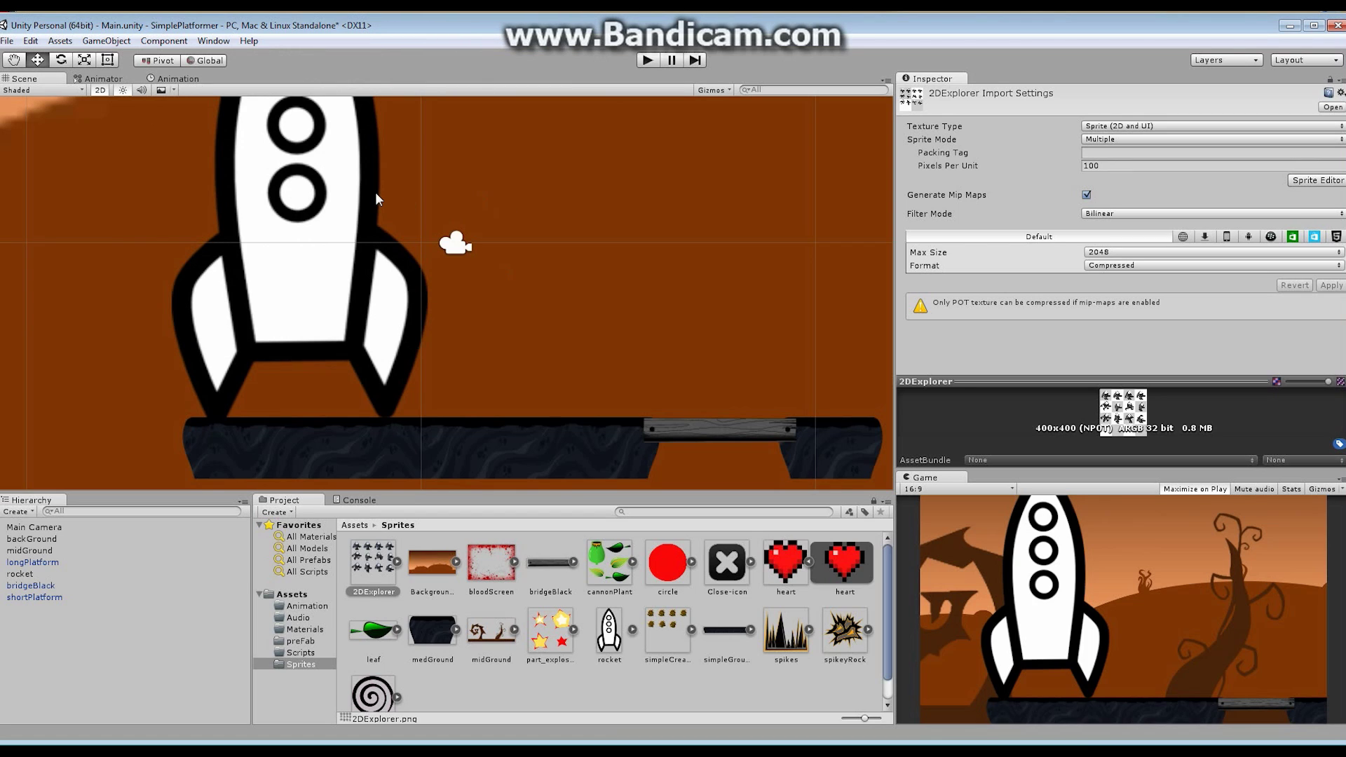
# Step: Expand the 2DExplorer asset to show its twelve sliced robot frames
pyautogui.click(397, 562)
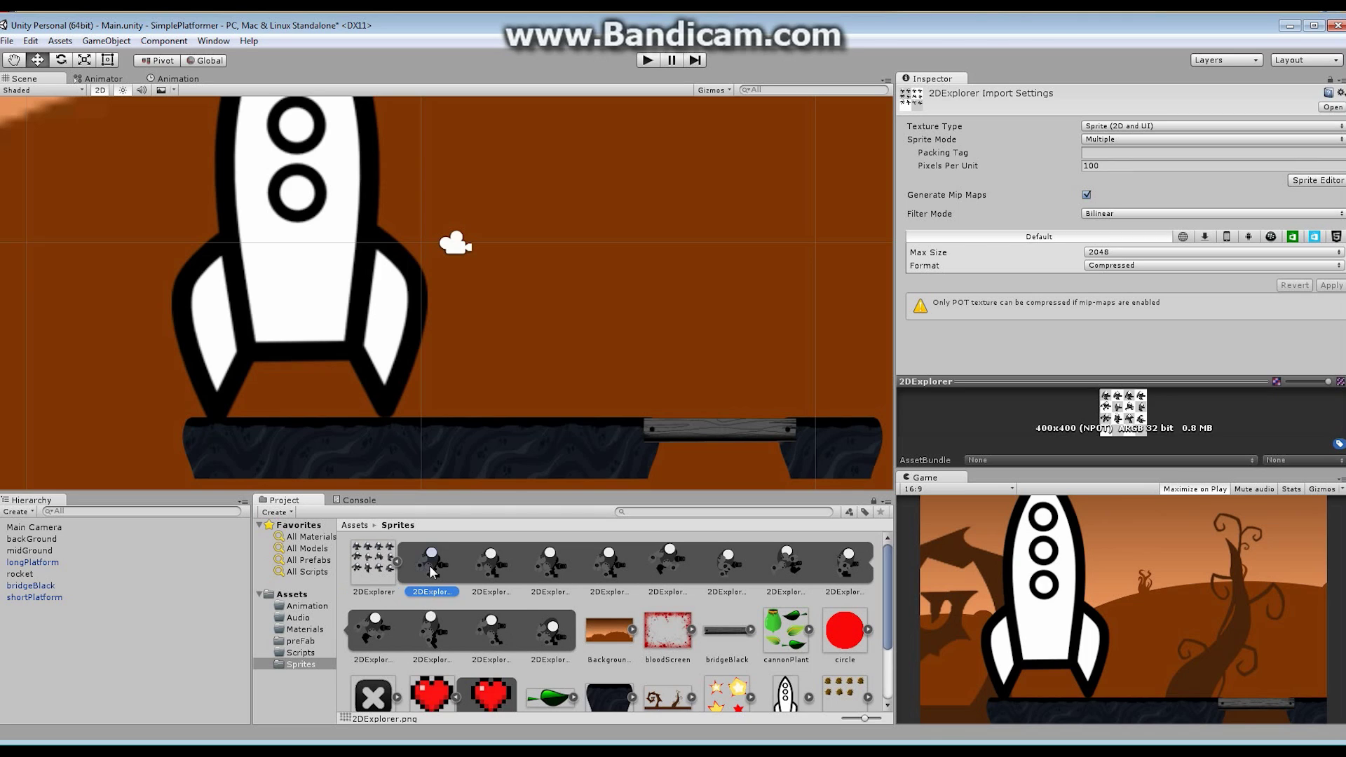
# Step: Drag 2DExplorer_0 into the scene and name the new object 'character'
pyautogui.moveTo(430, 568); pyautogui.dragTo(452, 365)
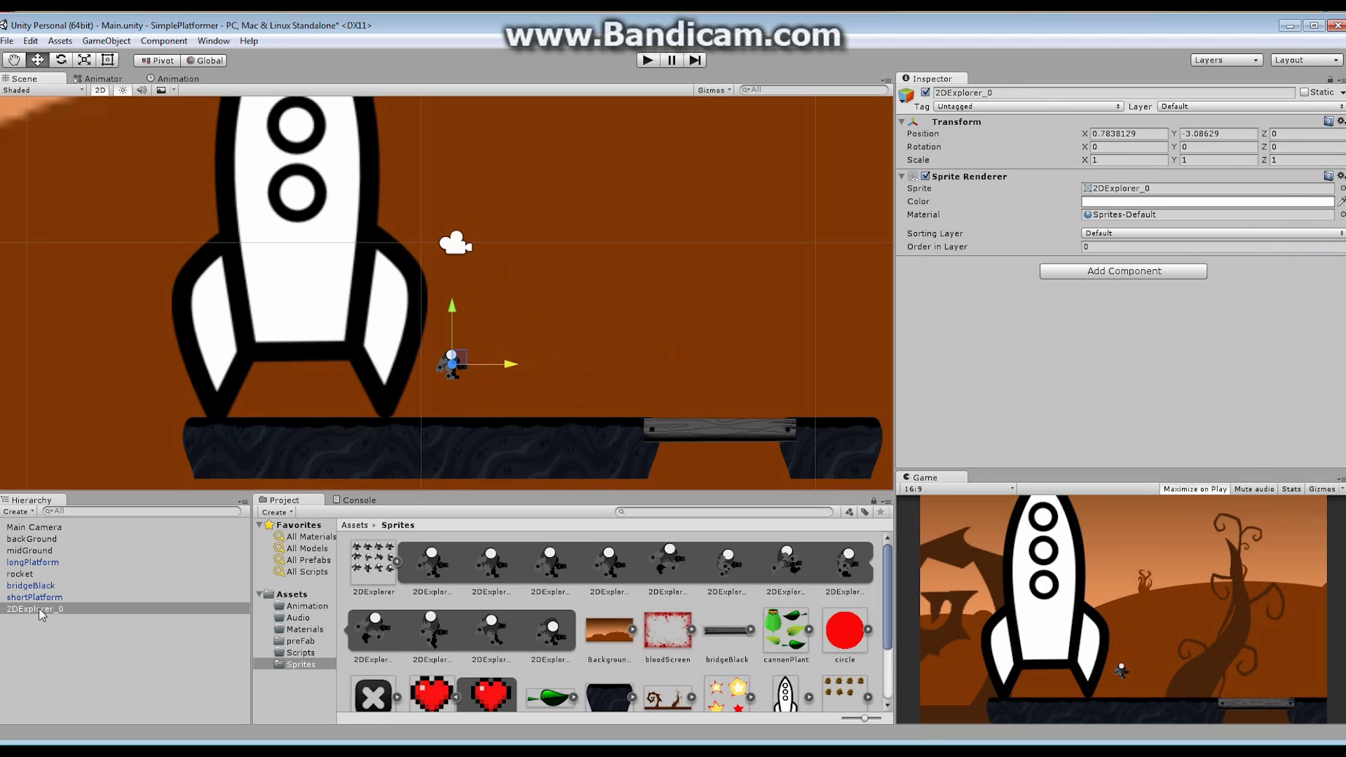
pyautogui.click(1002, 93)
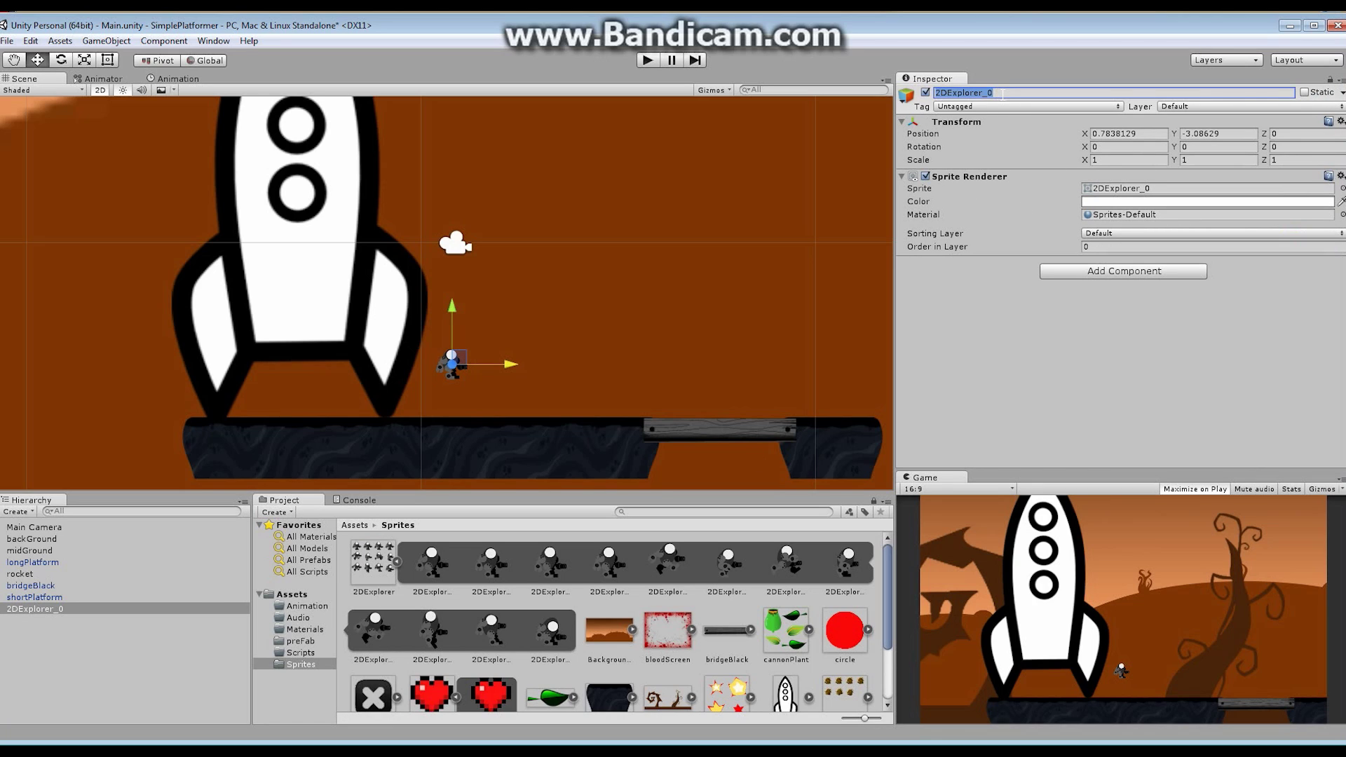
pyautogui.write('character')
pyautogui.press('Return')
# Step: Set the character's Scale X and Y to 2
pyautogui.click(1115, 162)
pyautogui.write('2')
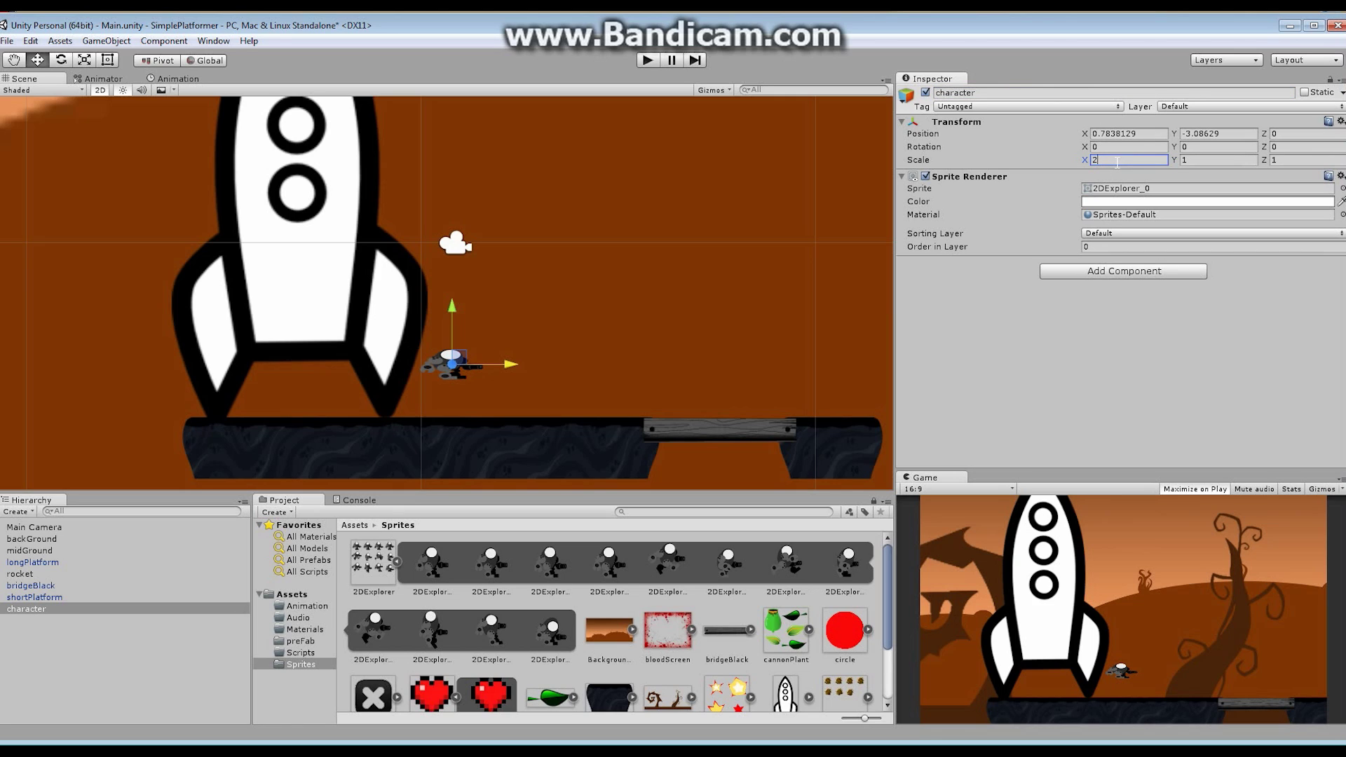
pyautogui.click(1198, 160)
pyautogui.write('2')
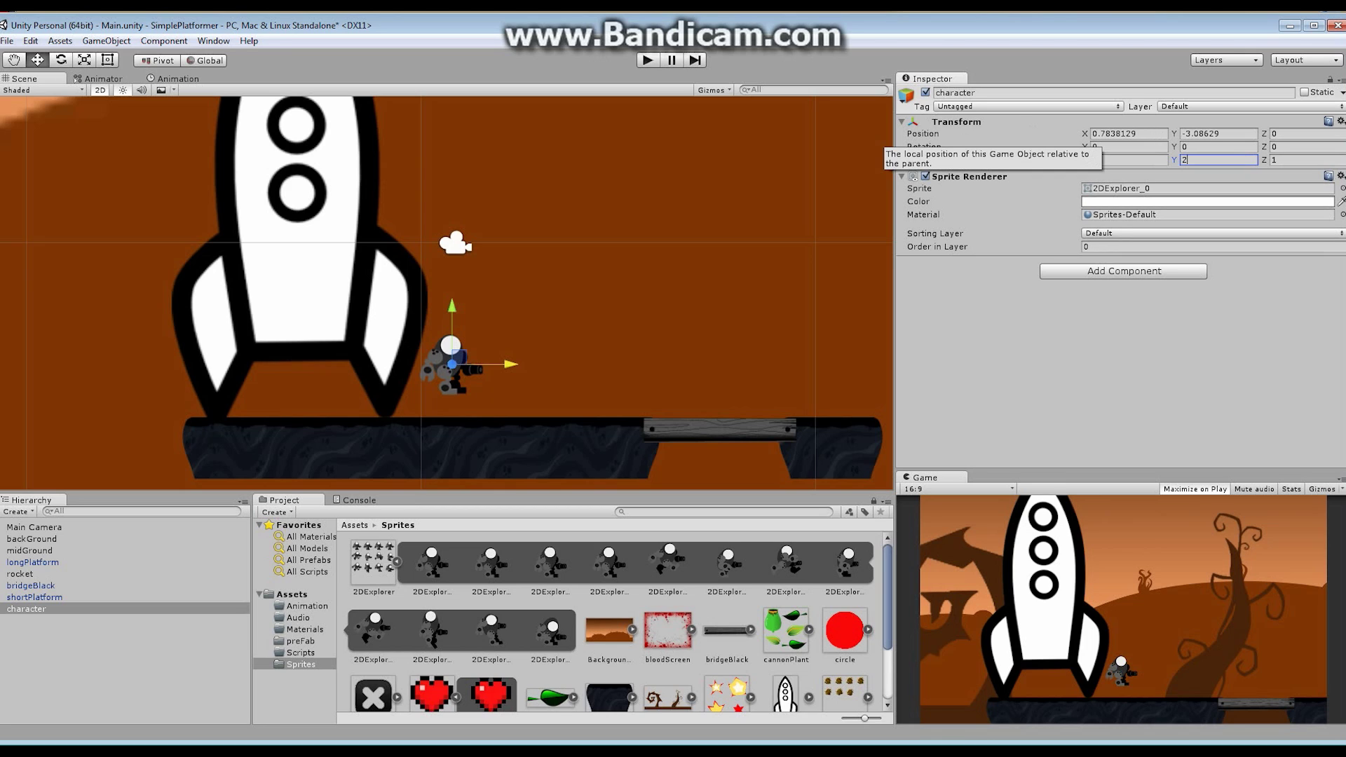
# Step: Set the character's Position to X 0, Y 0 and its Order in Layer to 10
pyautogui.click(1339, 122)
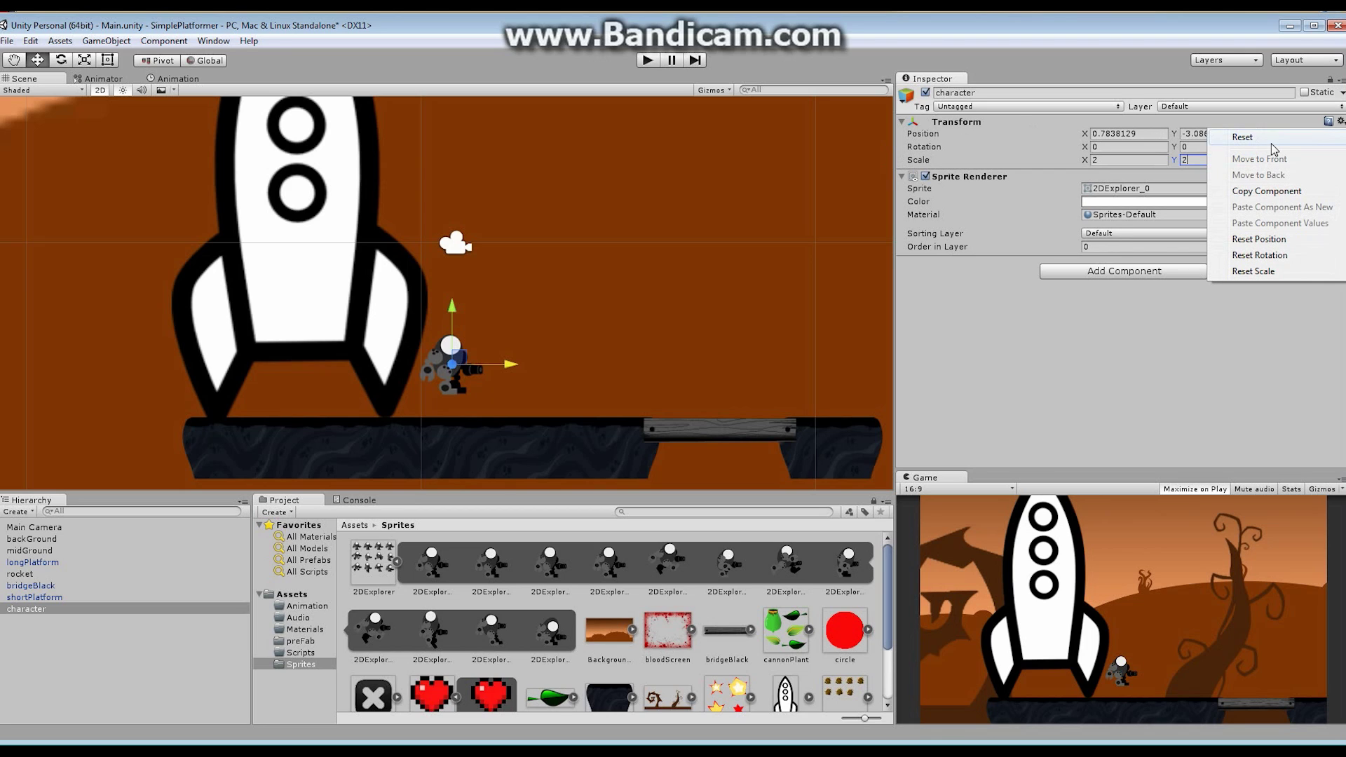
pyautogui.click(1140, 133)
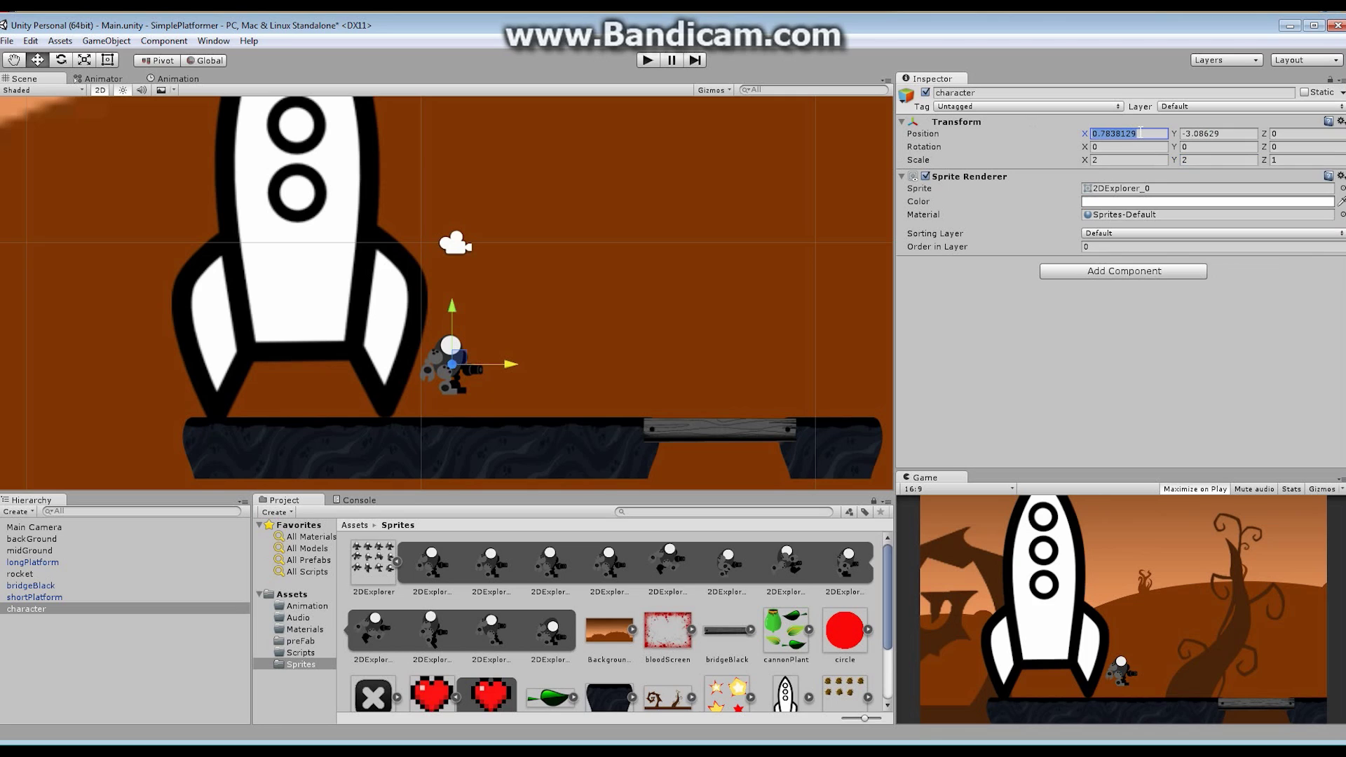
pyautogui.write('0')
pyautogui.press('Tab')
pyautogui.write('0')
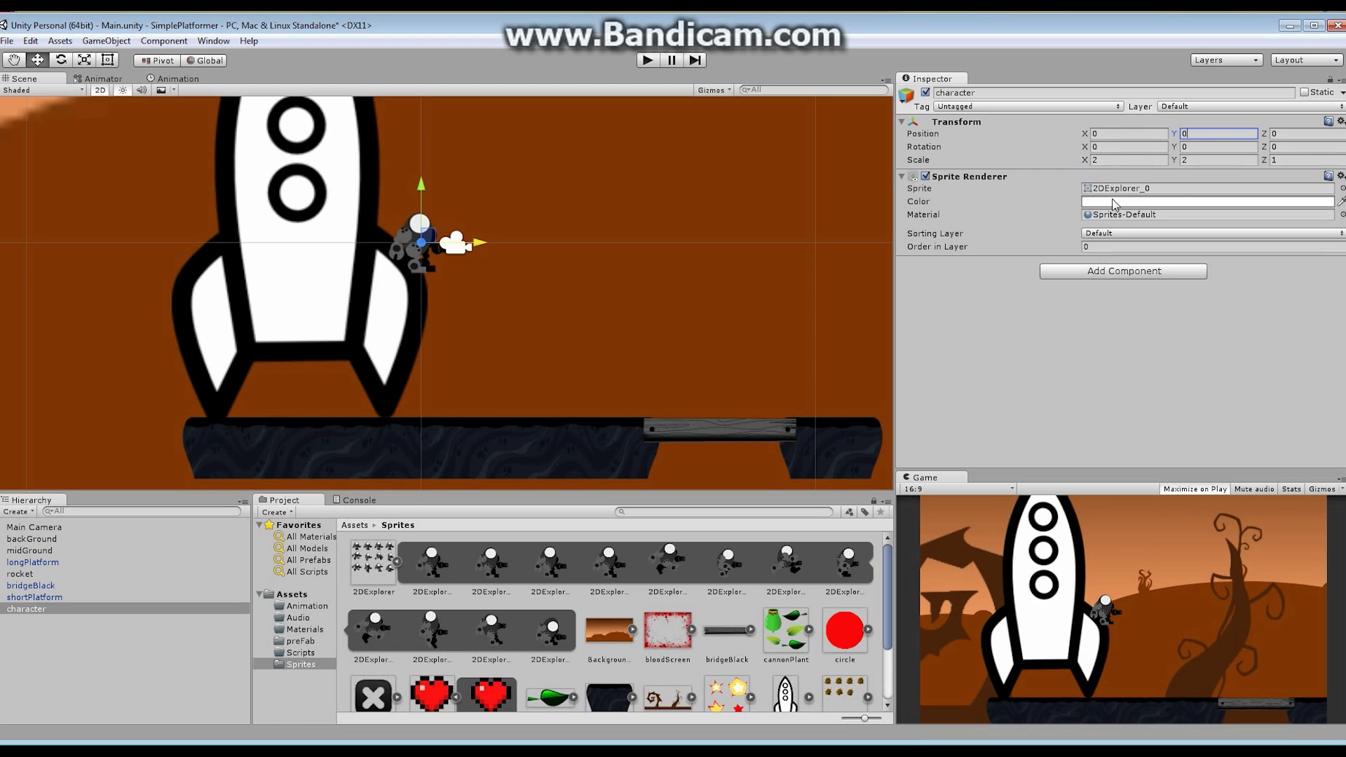
pyautogui.click(1129, 247)
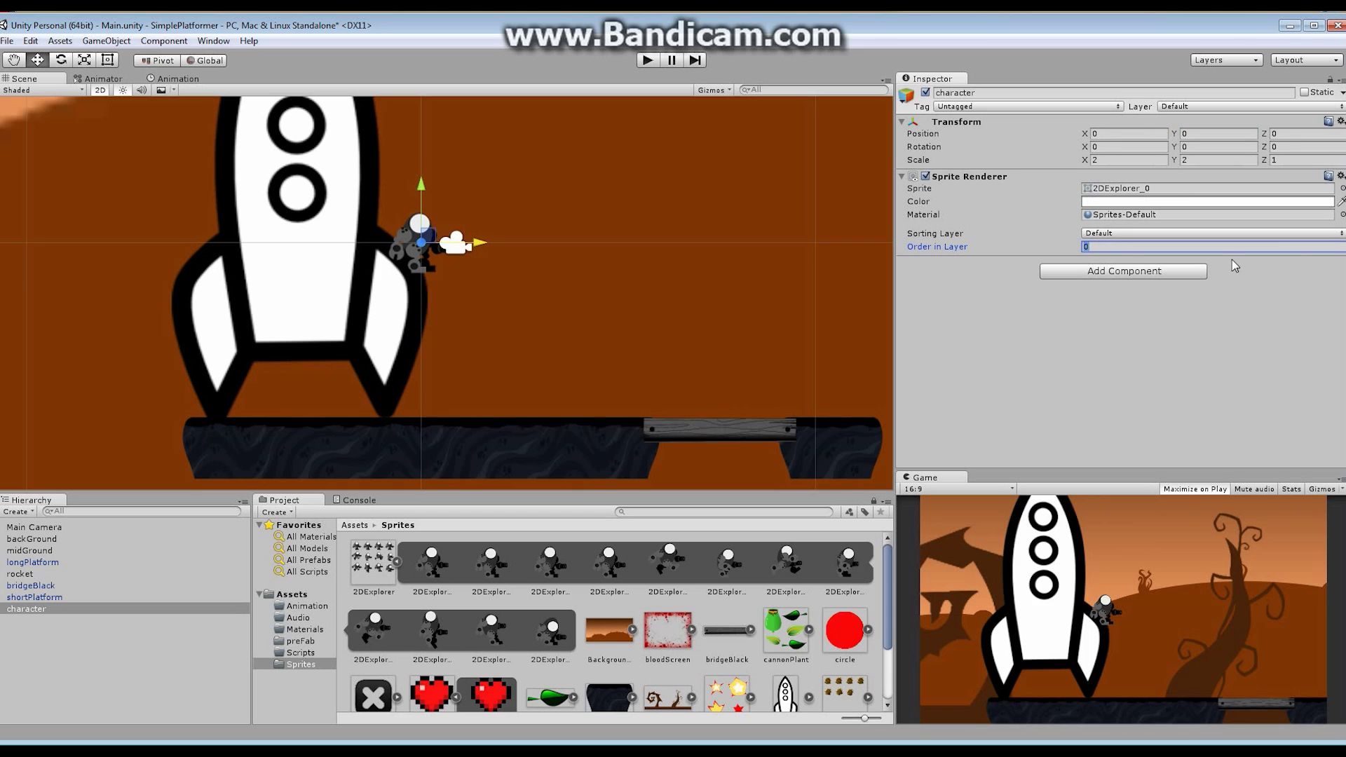
pyautogui.write('10')
# Step: Add a tag named 'Enemy' in Tags & Layers, then reselect the character's tag list
pyautogui.click(1071, 108)
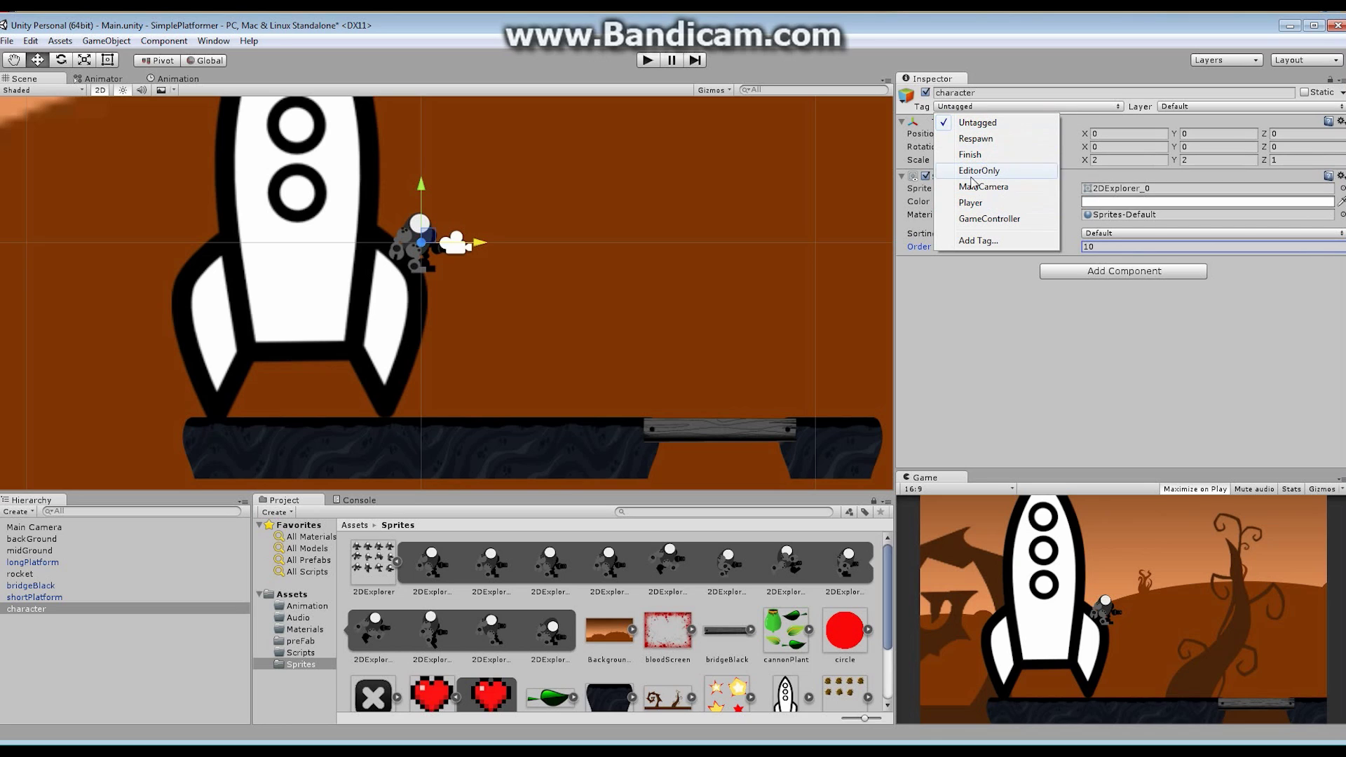
pyautogui.click(981, 241)
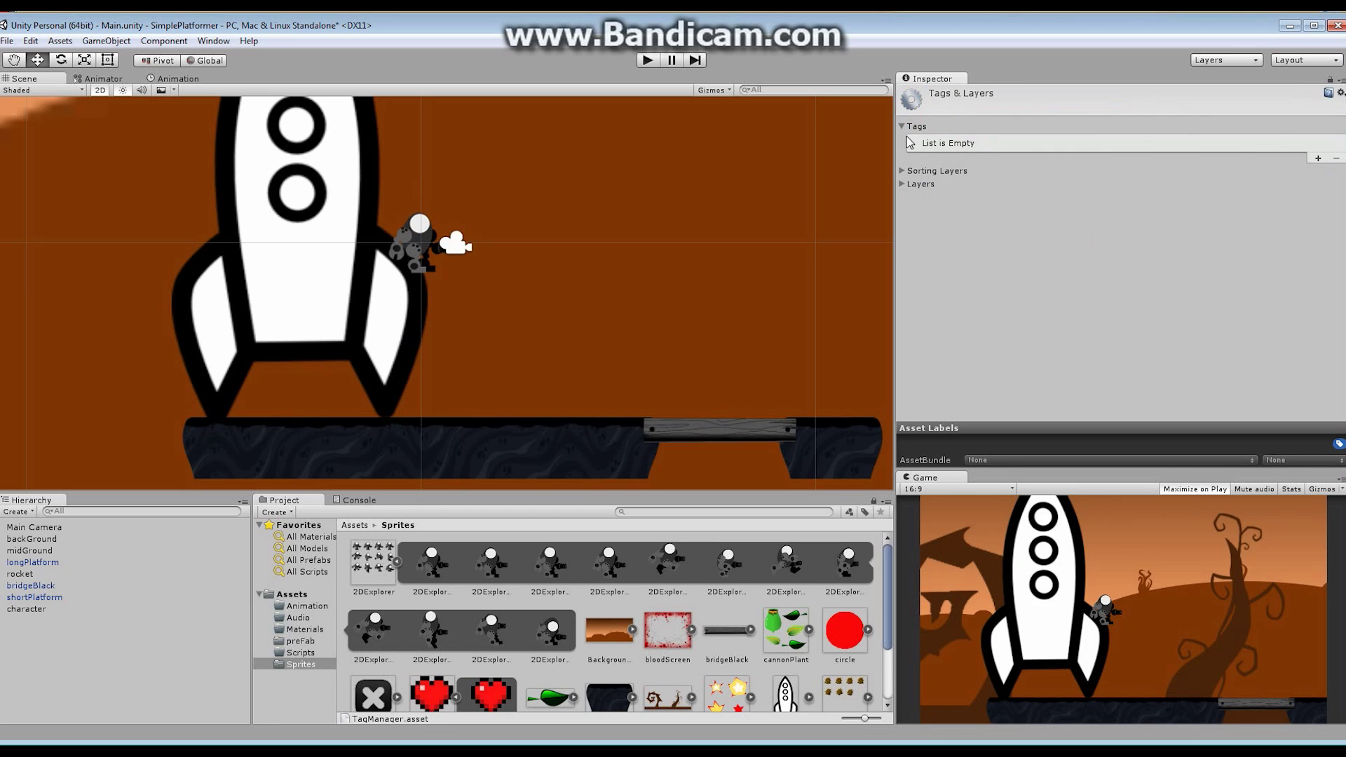
pyautogui.click(1317, 159)
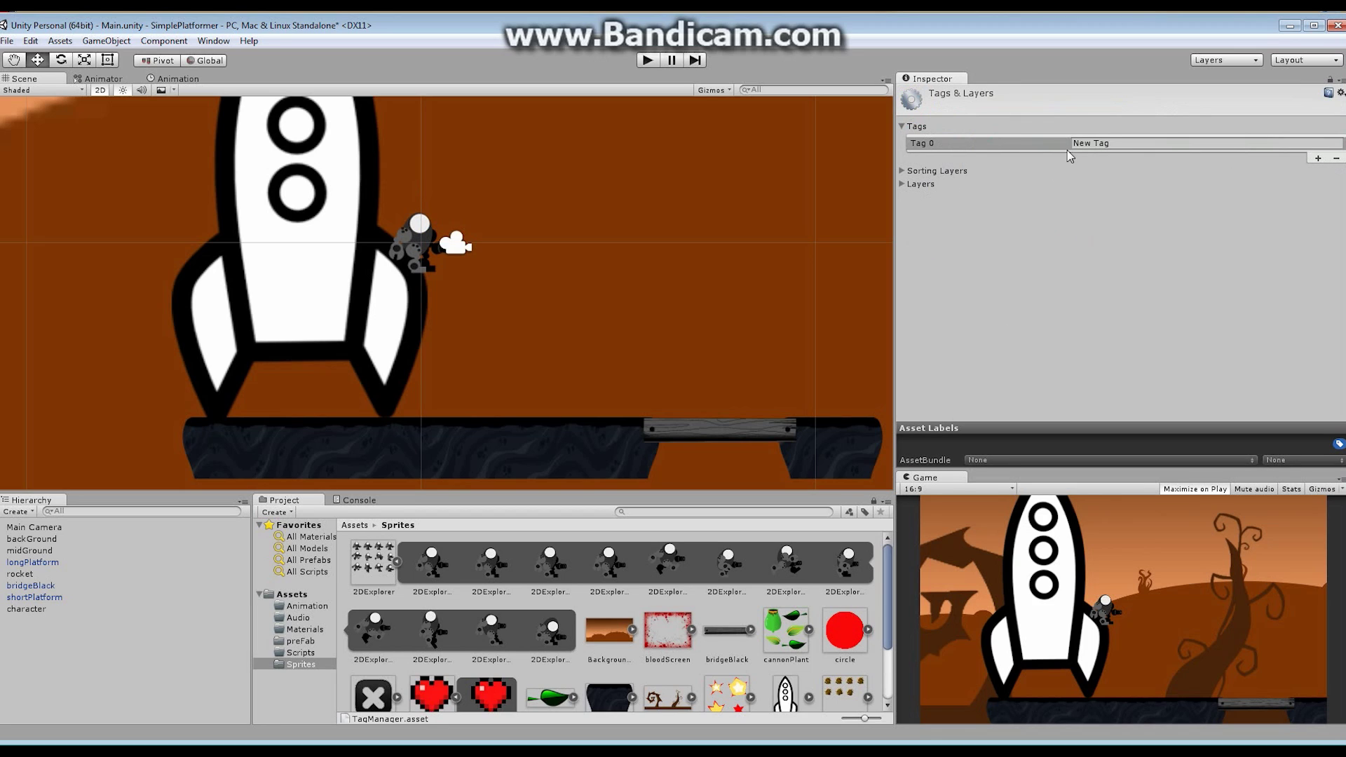
pyautogui.click(1121, 144)
pyautogui.write('Enemy')
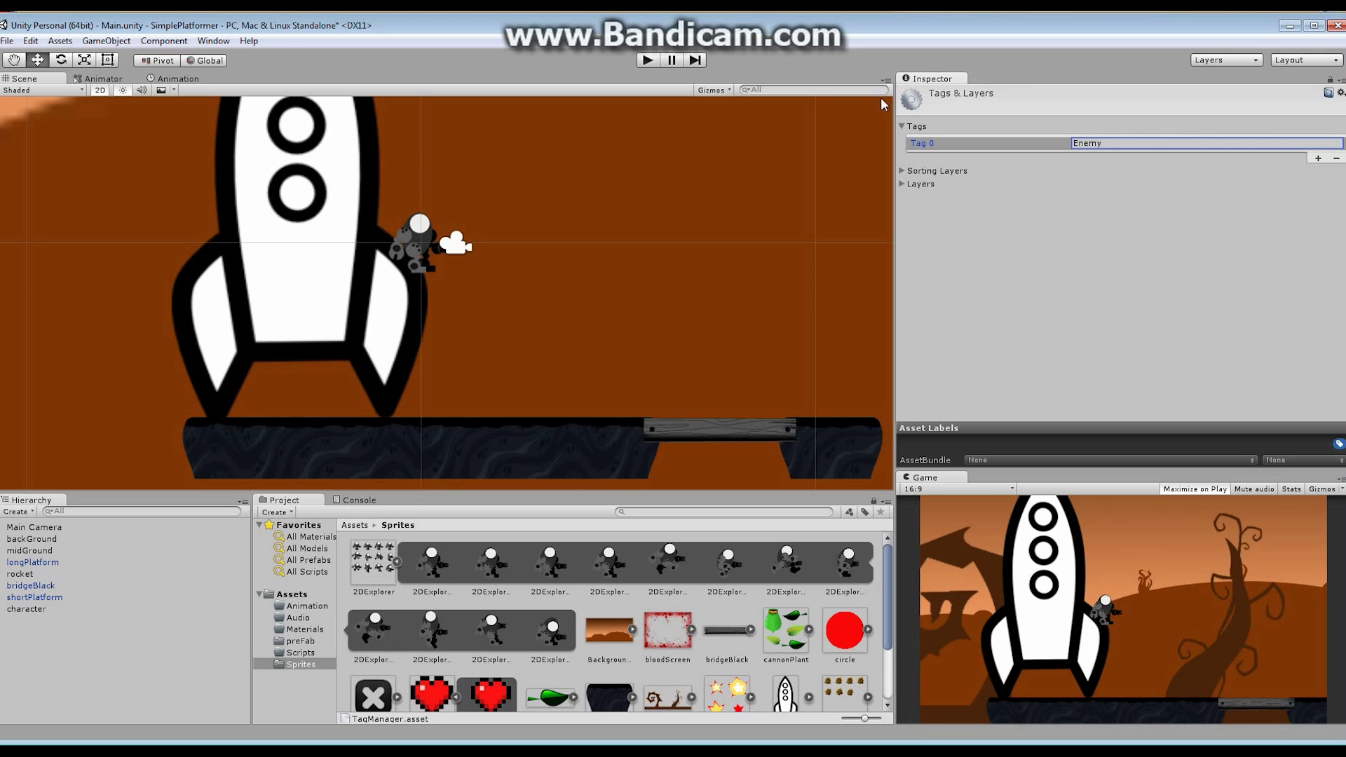
pyautogui.click(403, 246)
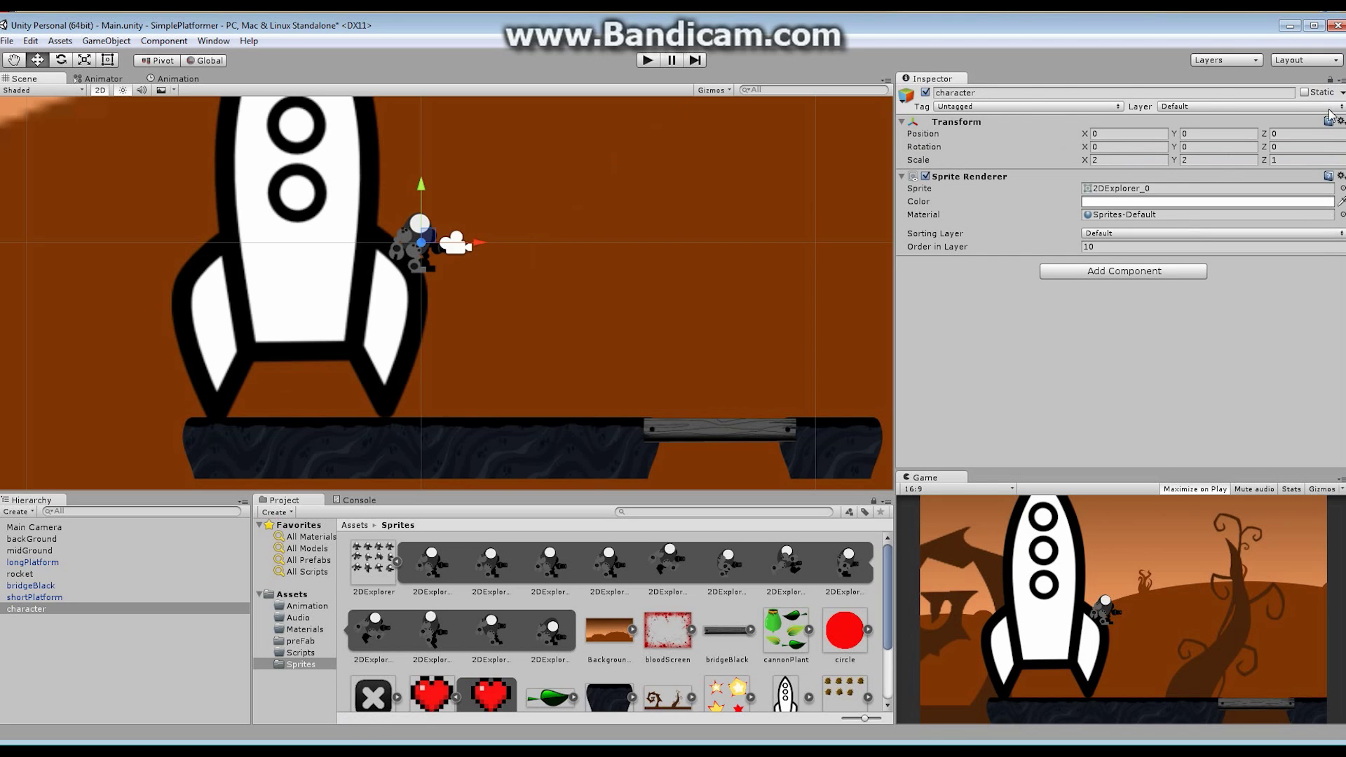
pyautogui.click(1029, 108)
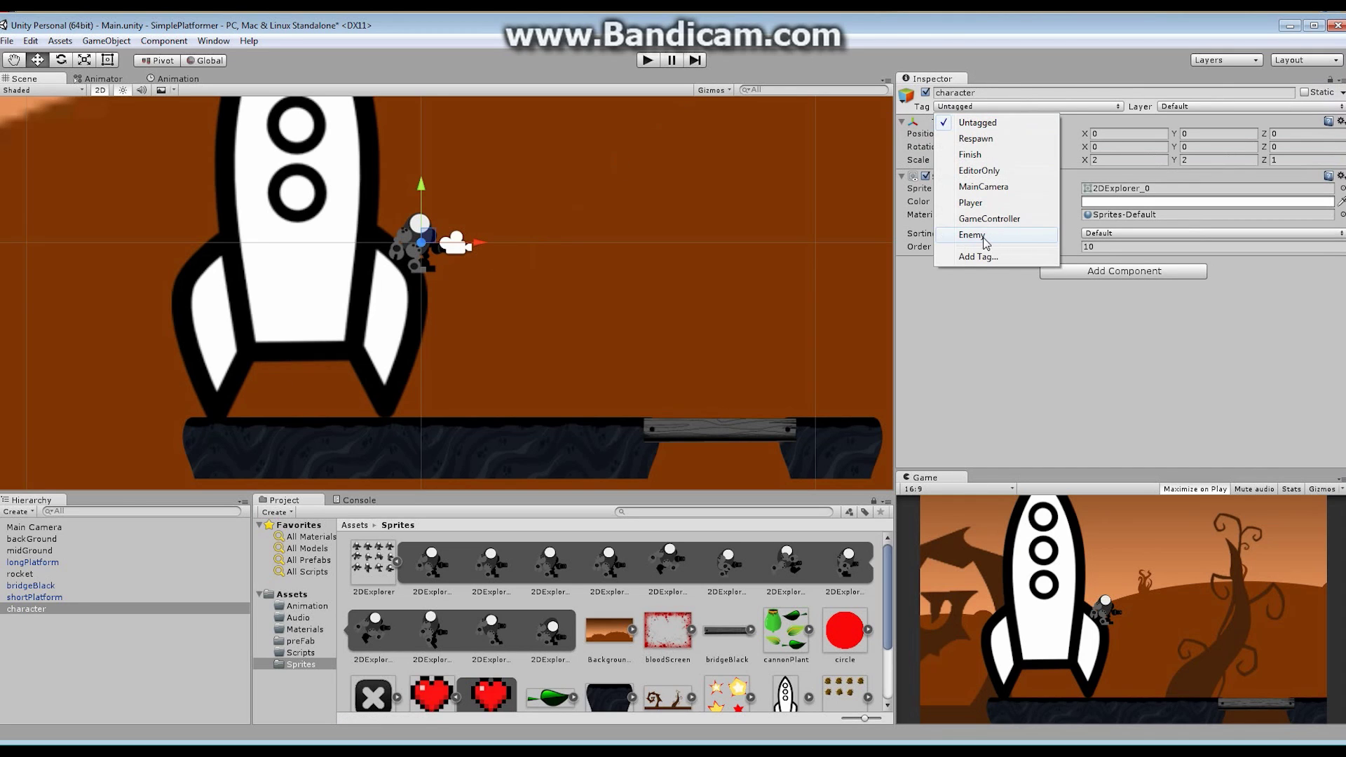
# Step: Set the character's Tag to Player
pyautogui.click(973, 203)
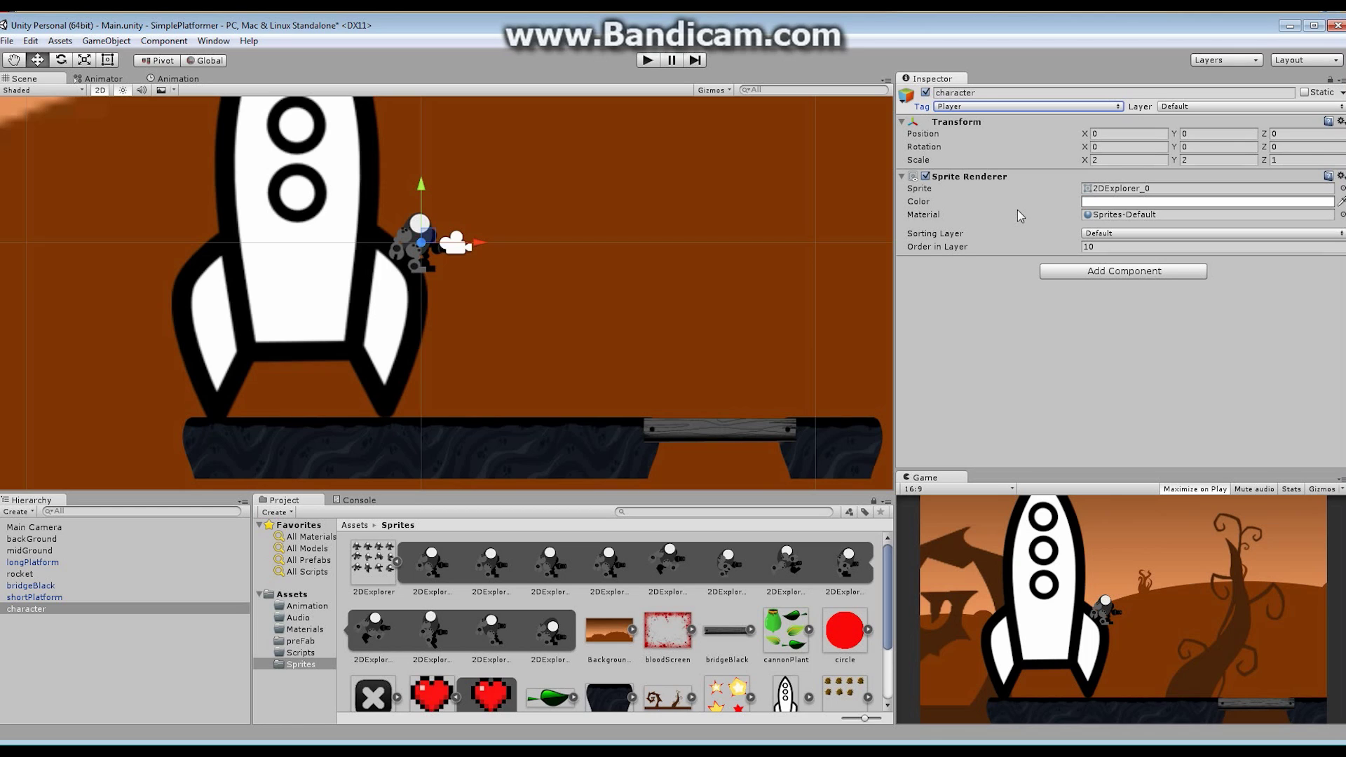
pyautogui.click(644, 61)
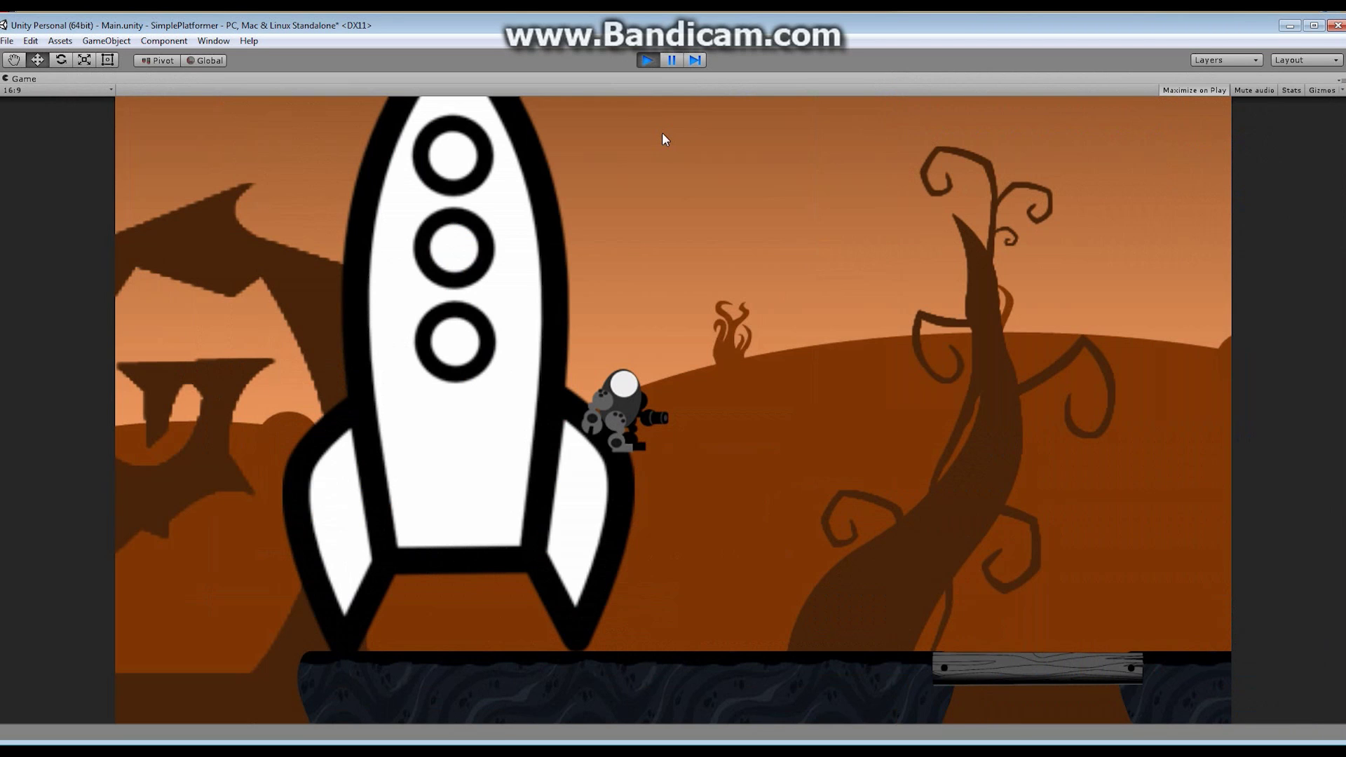
pyautogui.click(646, 61)
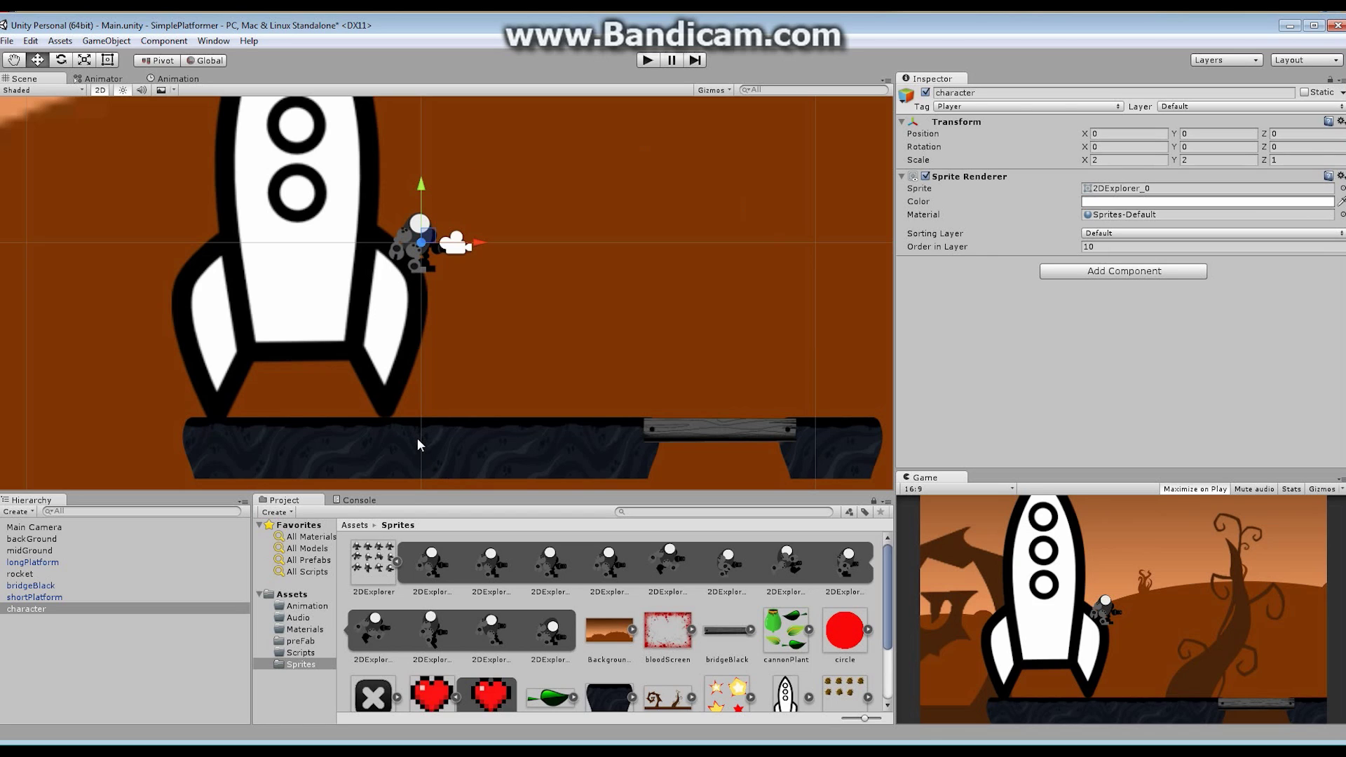
# Step: Add a Rigidbody 2D from Physics 2D to the character and tick Fixed Angle
pyautogui.click(1141, 271)
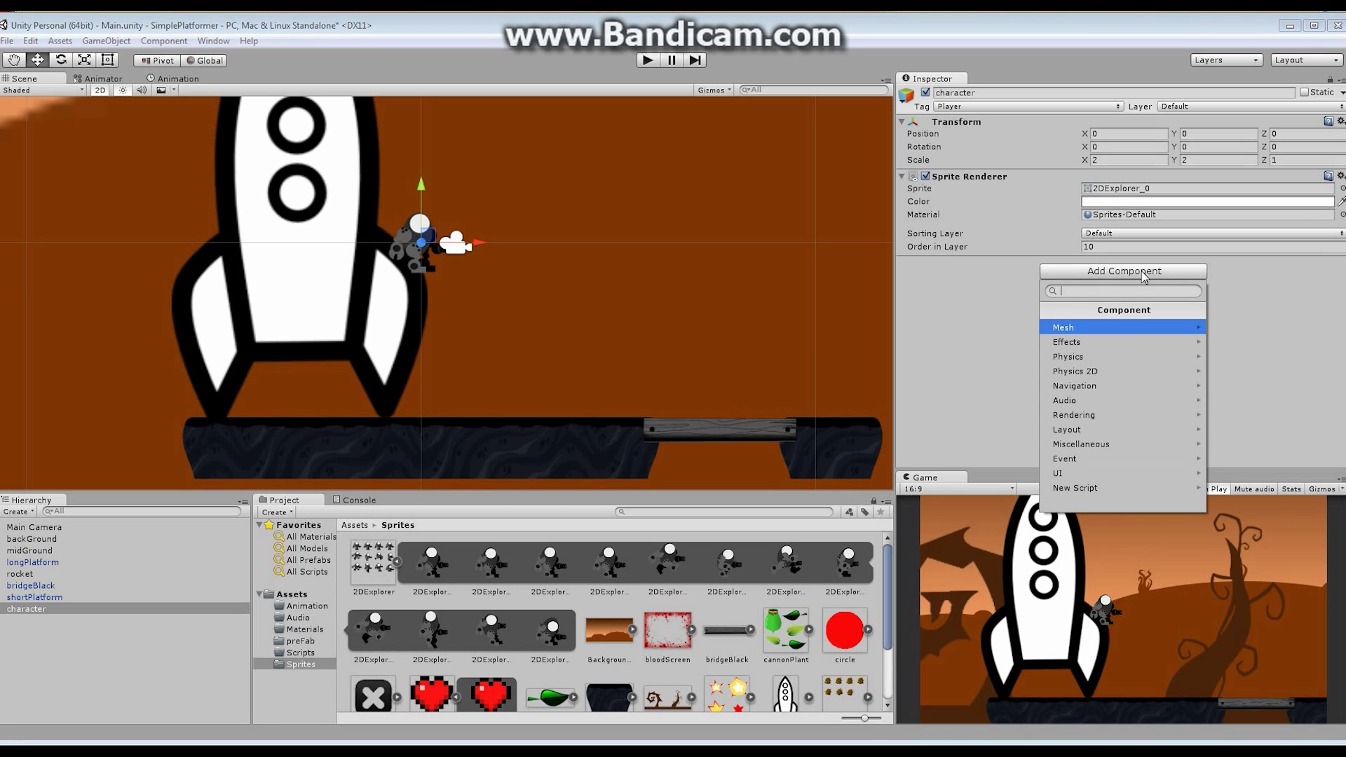
pyautogui.click(1097, 374)
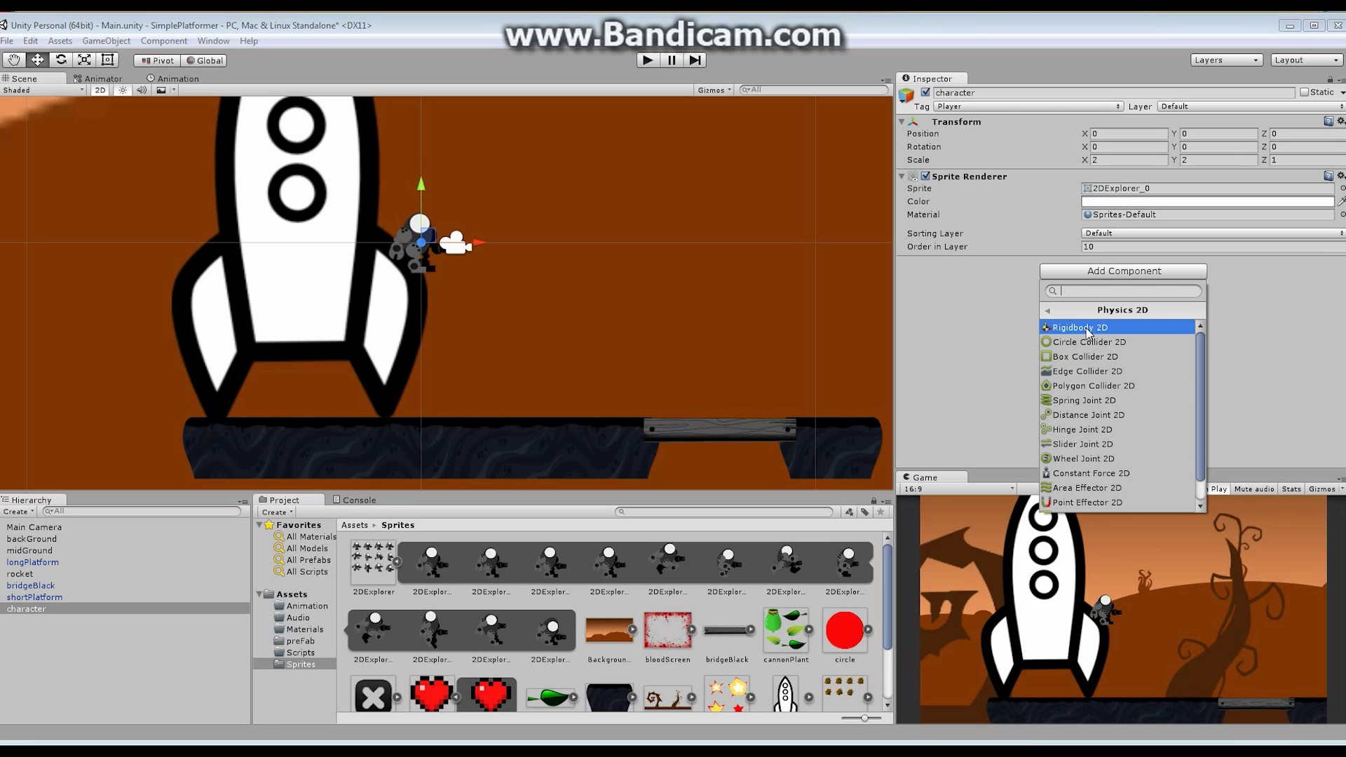
pyautogui.click(1087, 331)
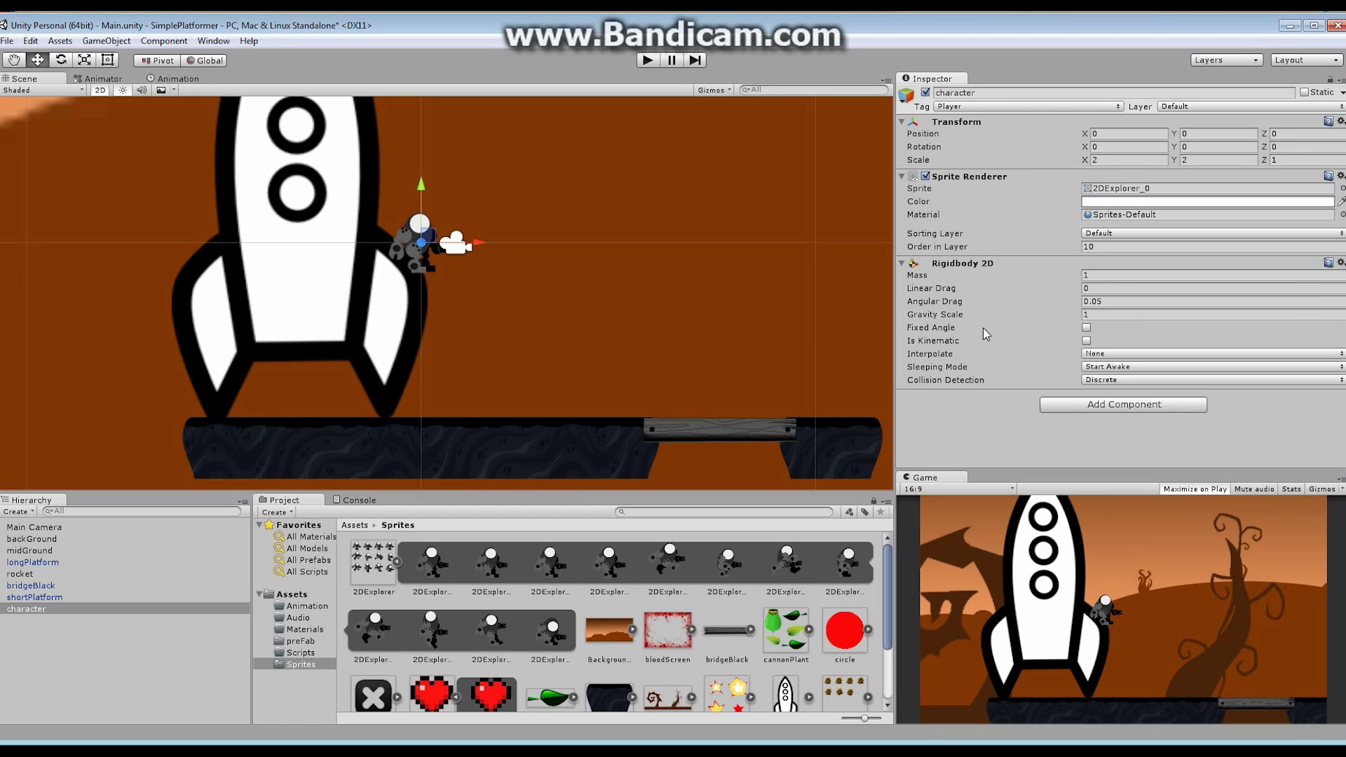
pyautogui.click(1087, 327)
pyautogui.click(647, 61)
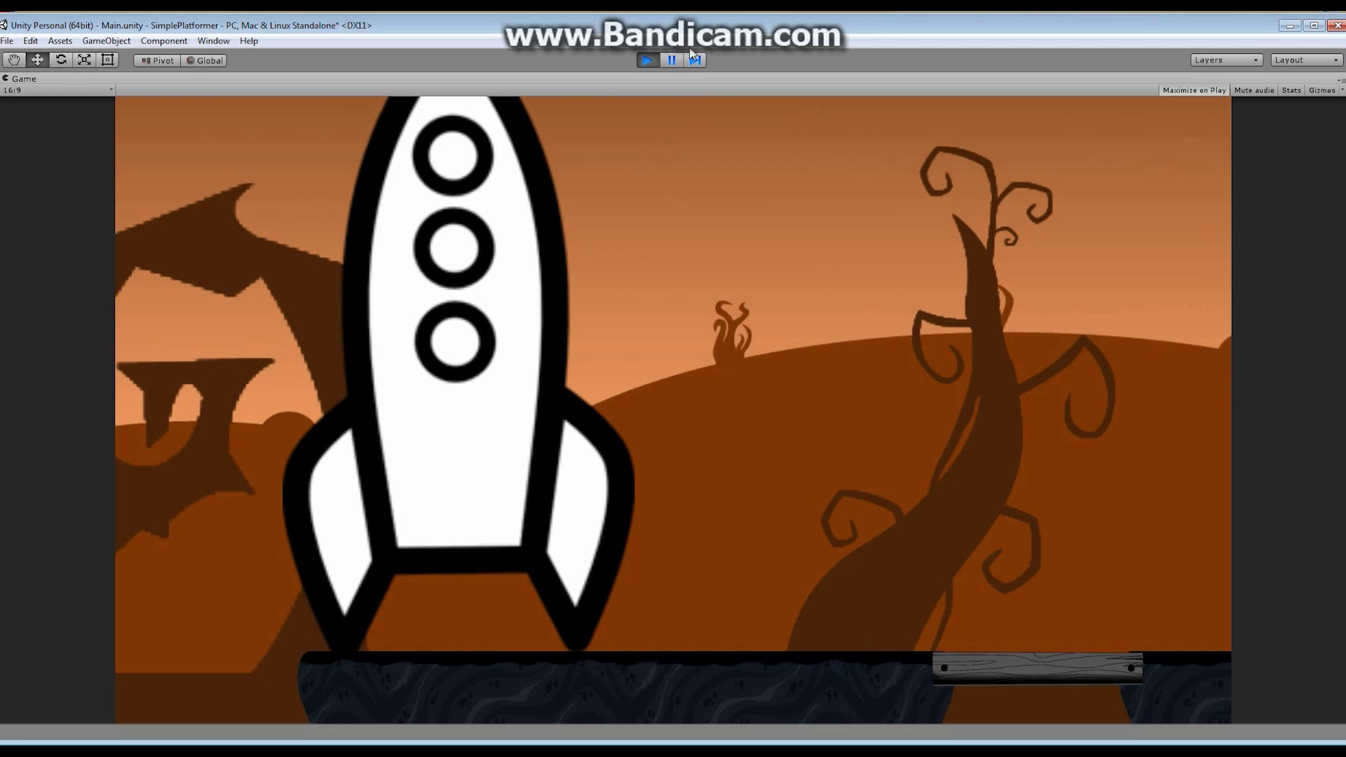
pyautogui.click(647, 60)
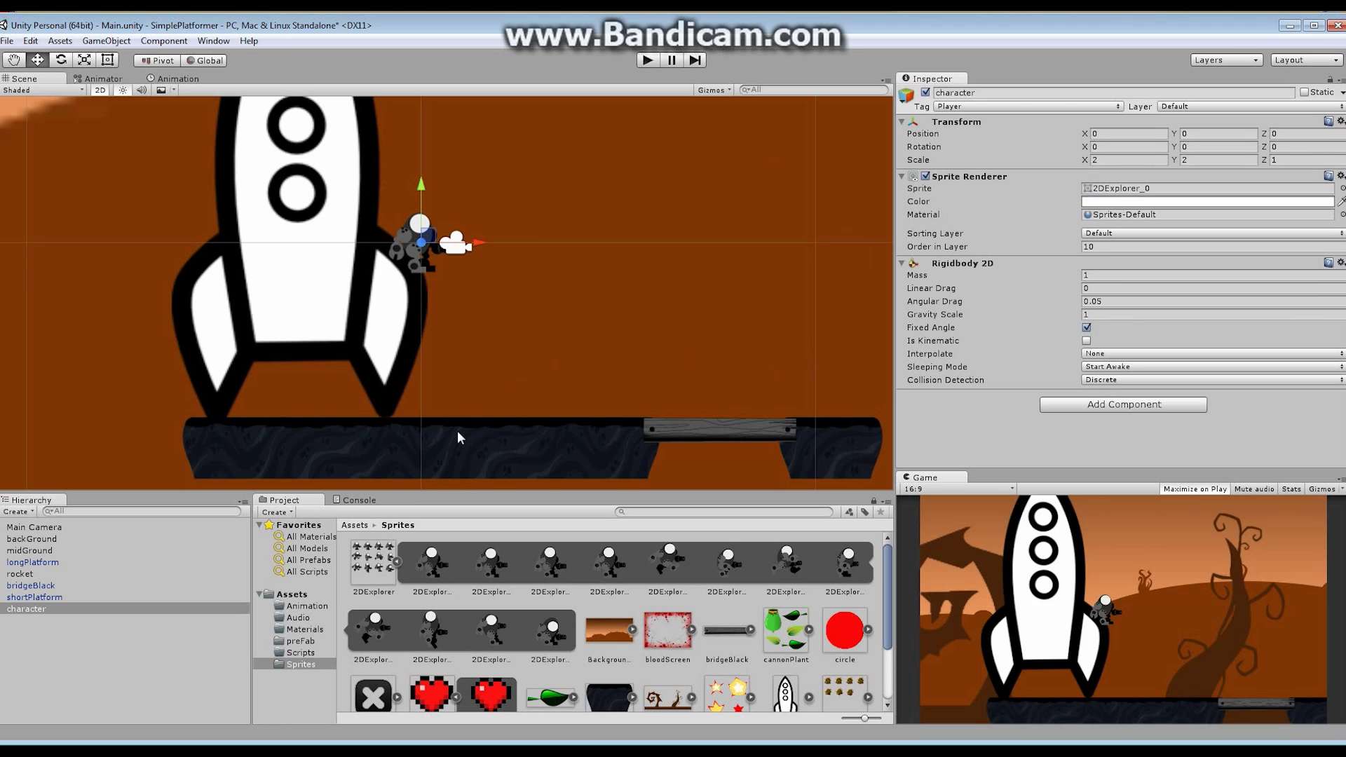
# Step: After checking longPlatform's collider, add a Circle Collider 2D to the character
pyautogui.click(39, 563)
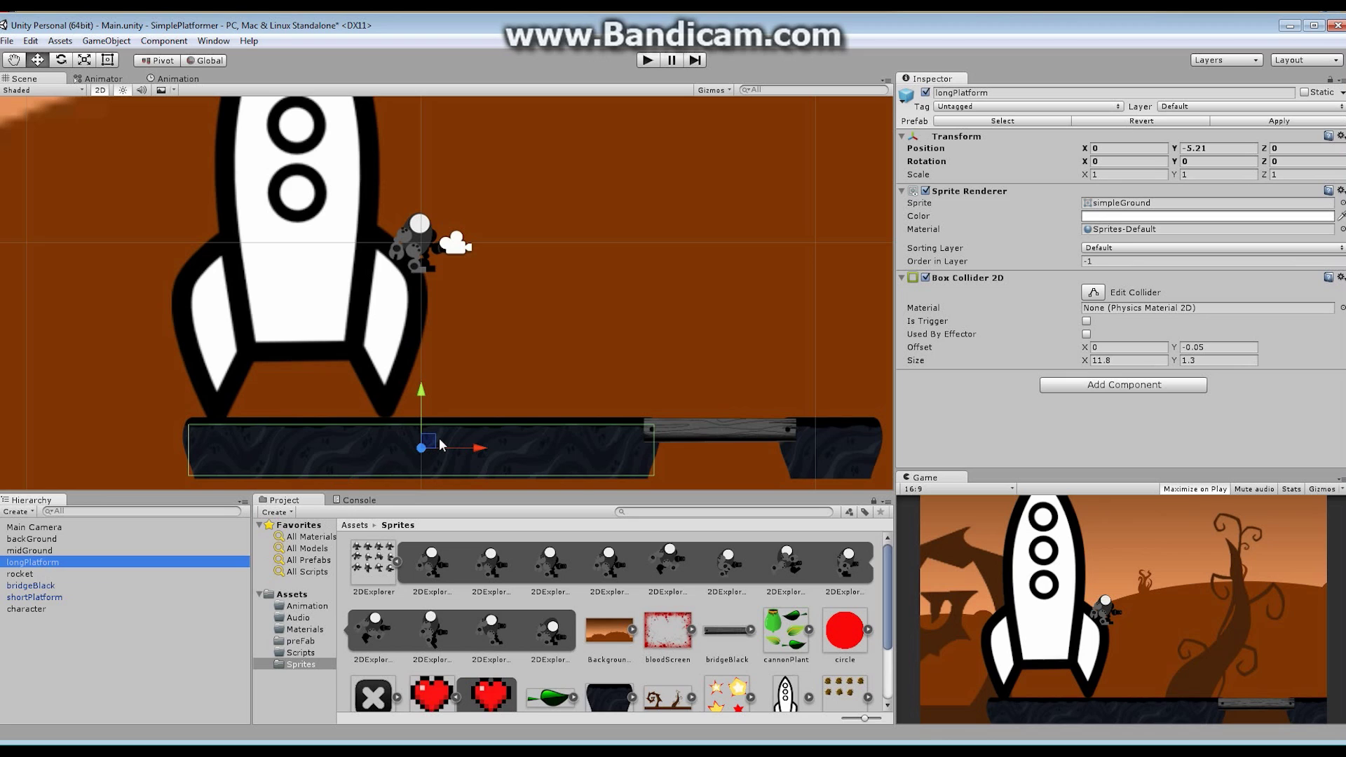
pyautogui.click(26, 610)
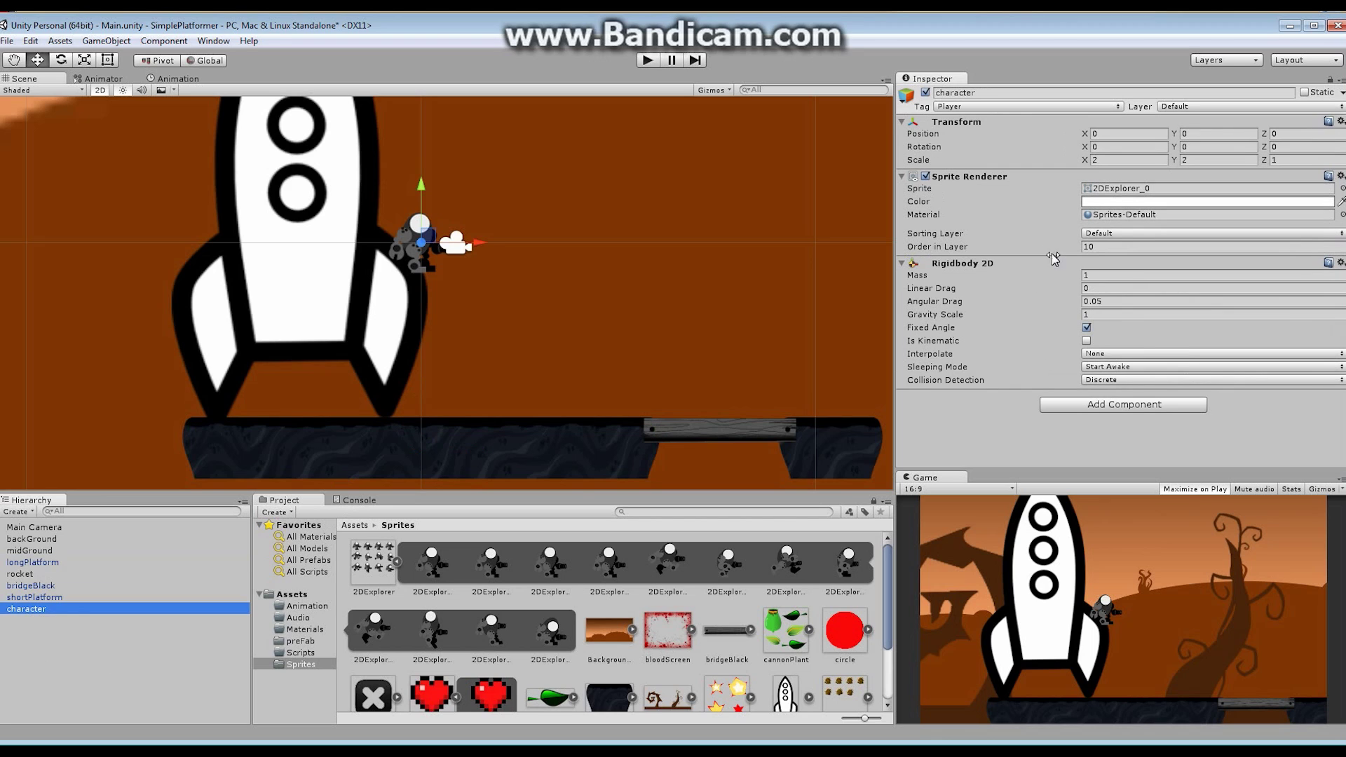
pyautogui.click(1127, 404)
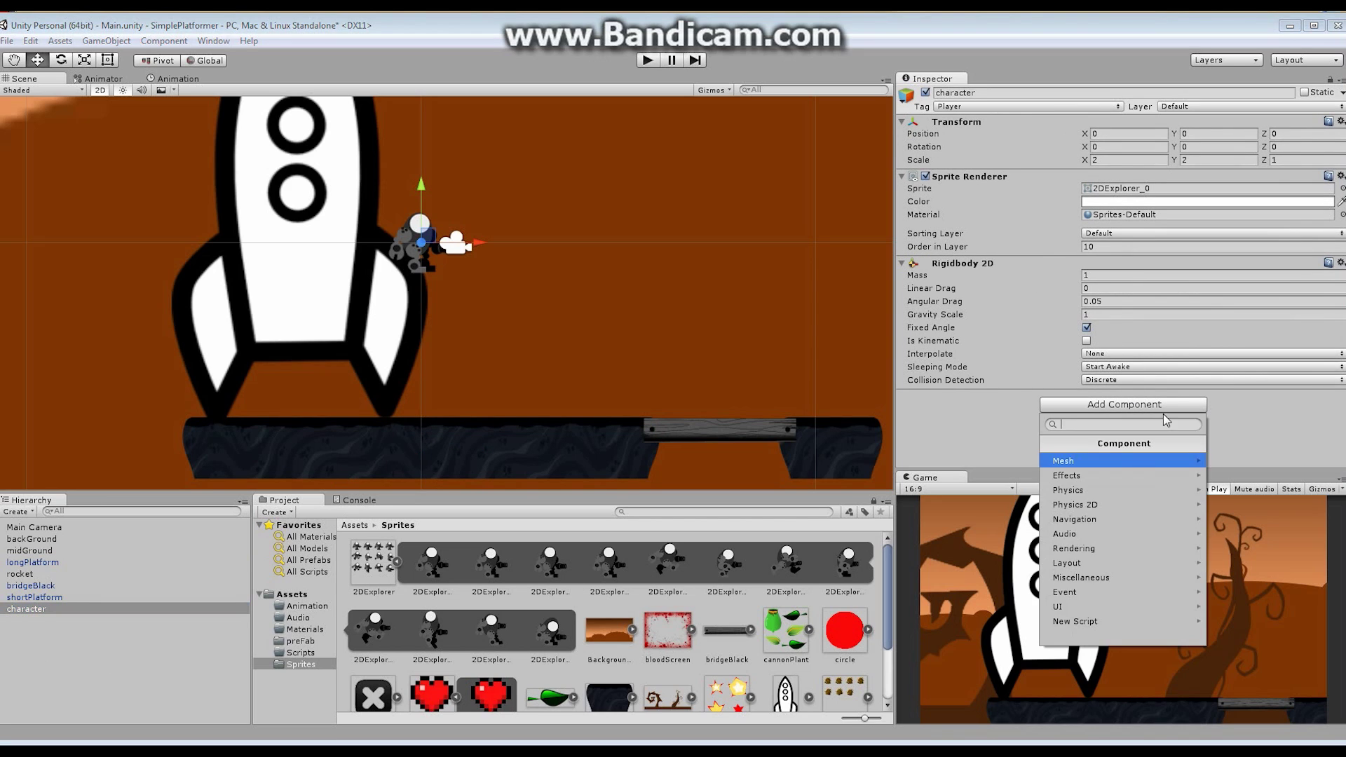
pyautogui.click(1104, 503)
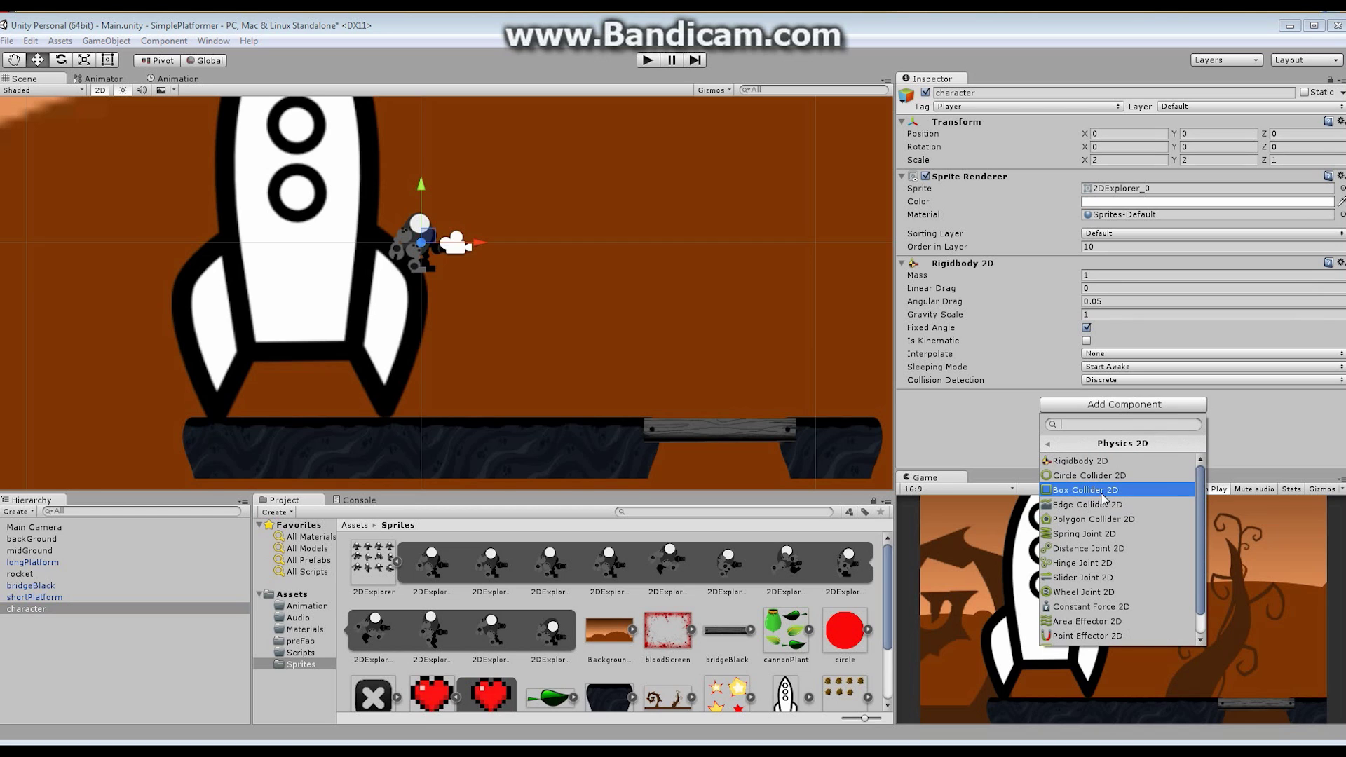
pyautogui.click(1093, 477)
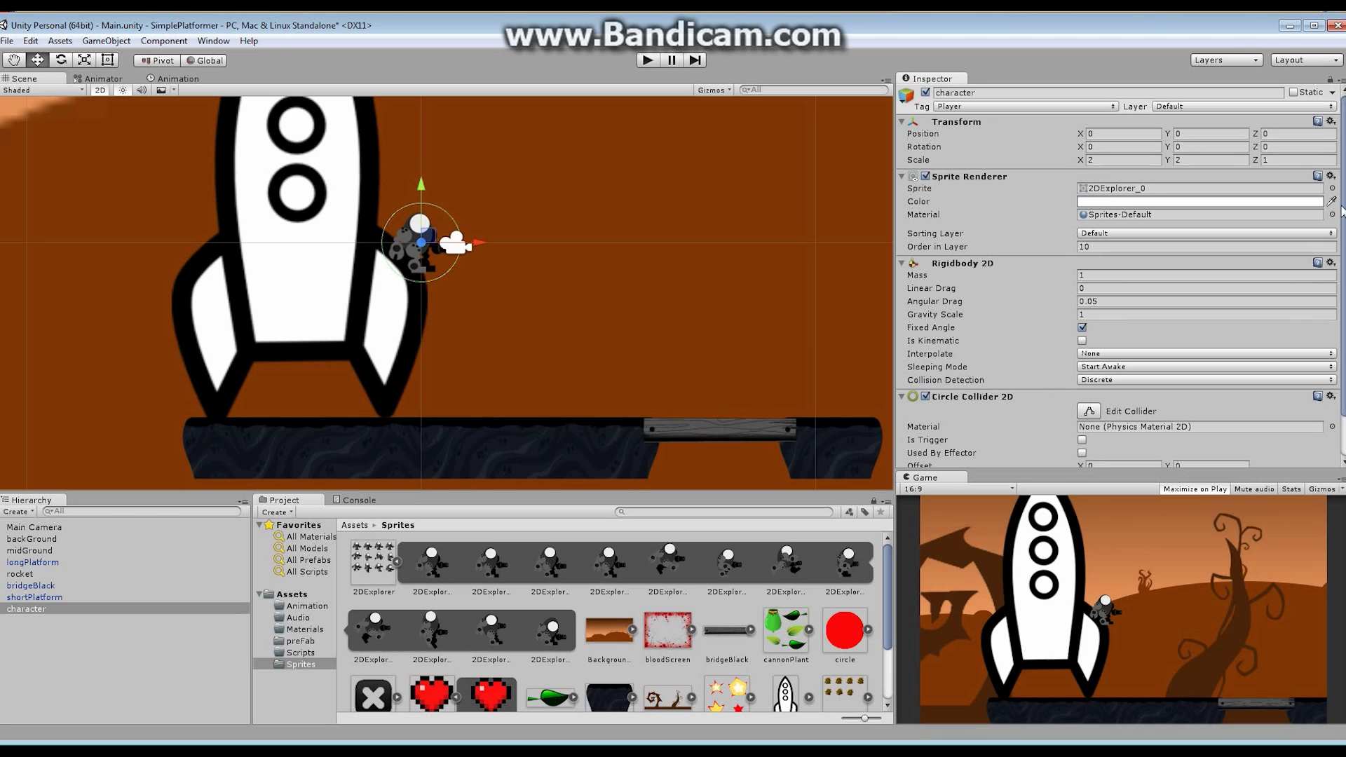
# Step: Set the circle collider's Radius to 0.2
pyautogui.scroll(-3, 1342, 210)
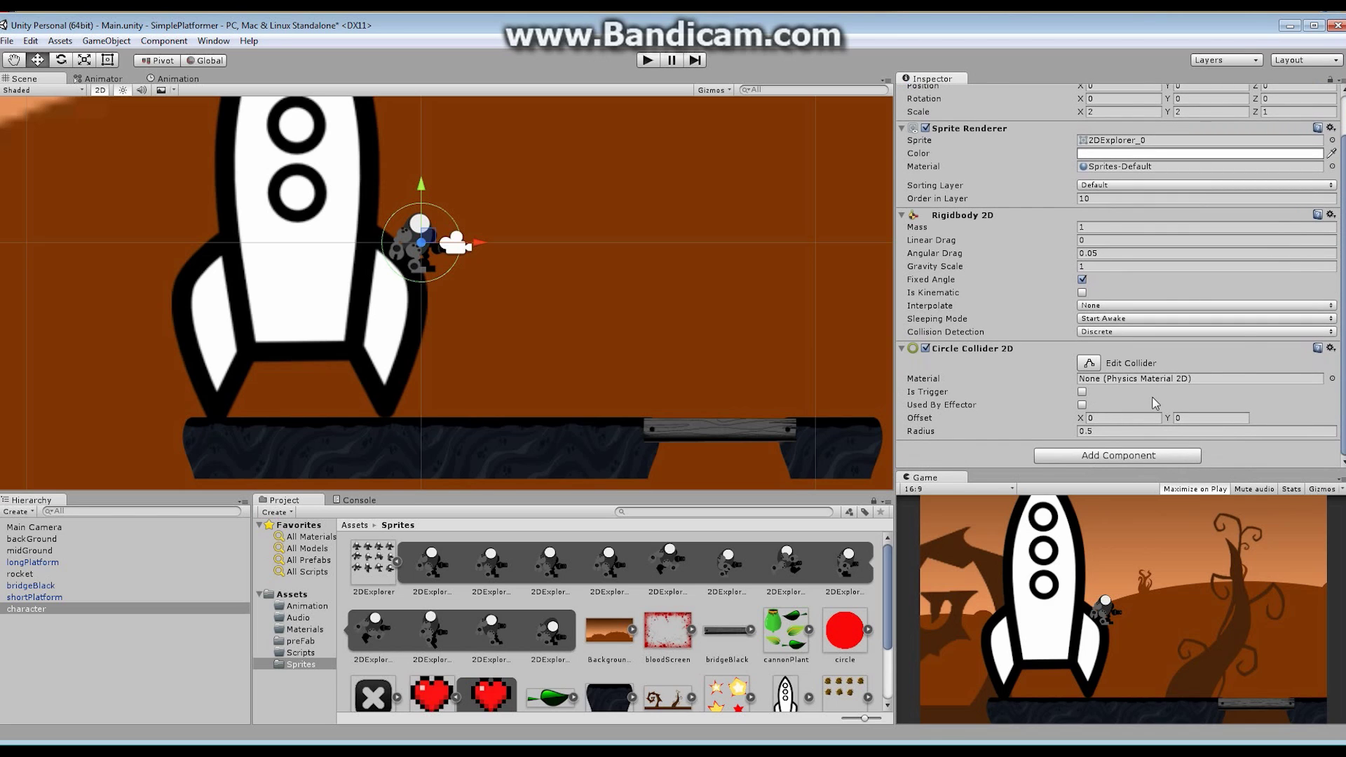
pyautogui.doubleClick(1095, 430)
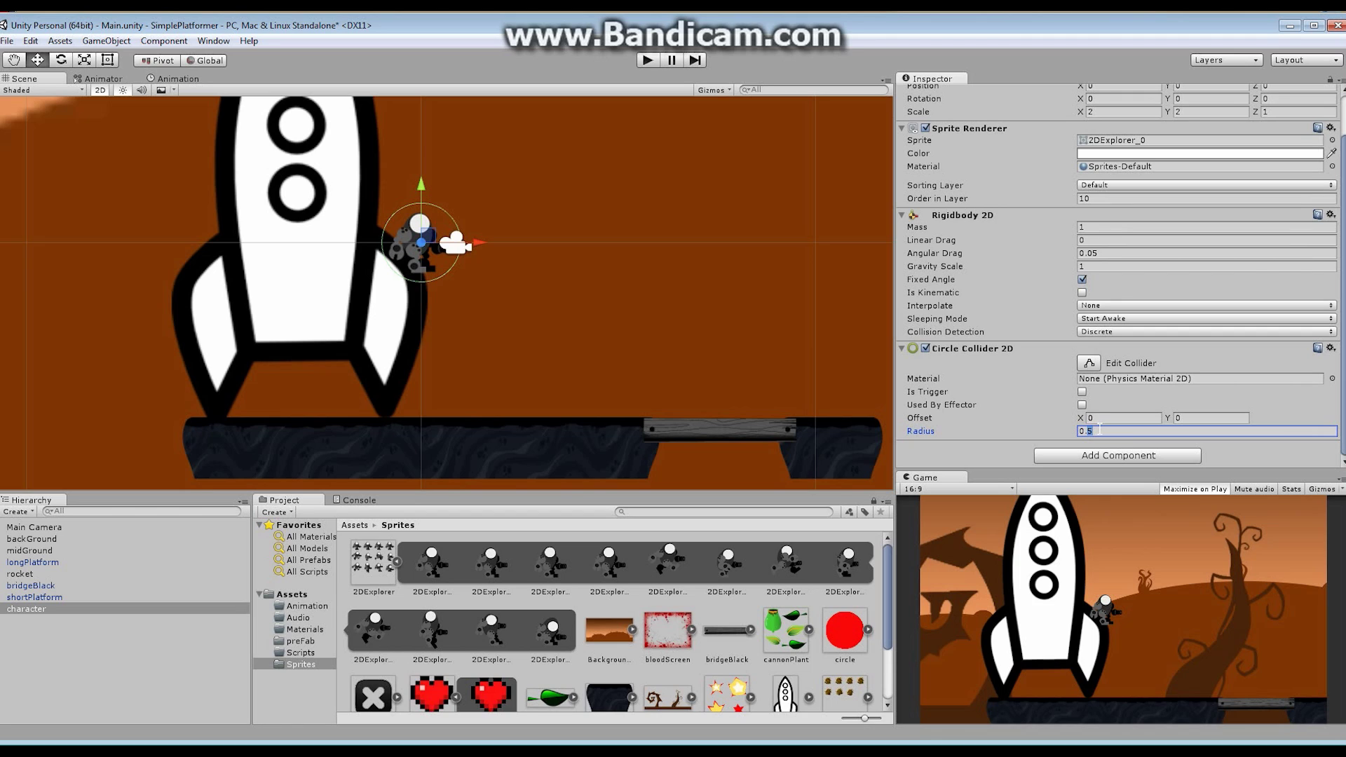
pyautogui.write('2')
pyautogui.press('BackSpace')
pyautogui.write('15')
pyautogui.press('BackSpace')
pyautogui.press('BackSpace')
pyautogui.write('2')
# Step: Move the circle collider to the feet with Offset X -0.02 and Y -0.2
pyautogui.click(1080, 419)
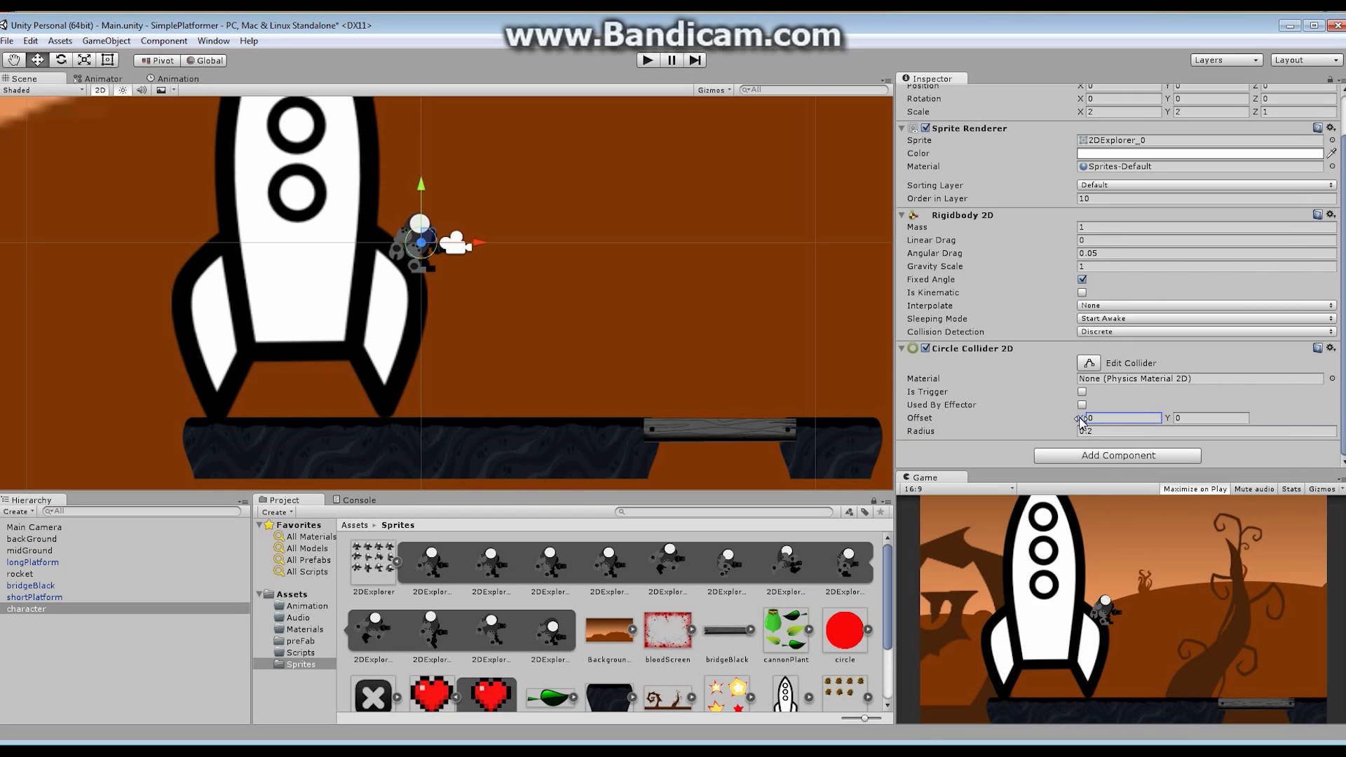
pyautogui.click(1168, 419)
pyautogui.write('-0.2')
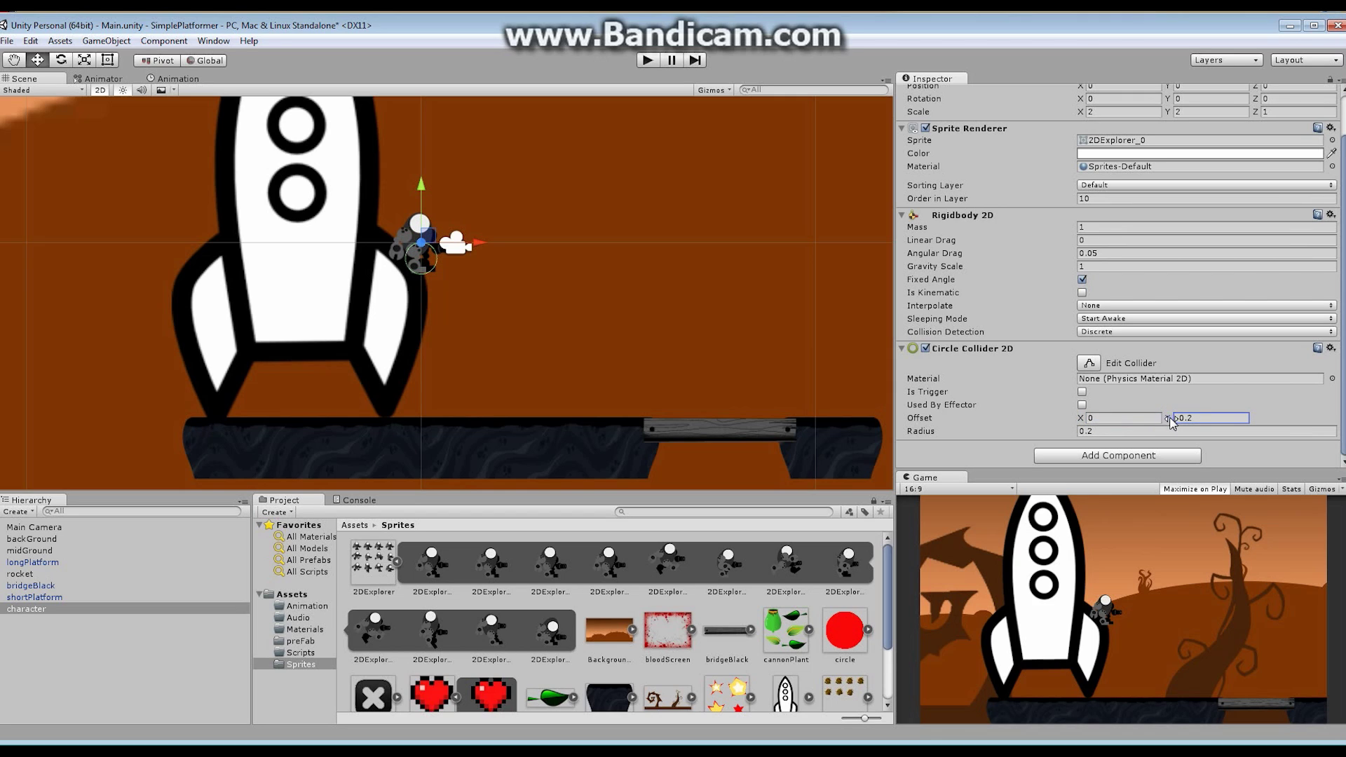
pyautogui.click(1082, 419)
pyautogui.write('-0.02')
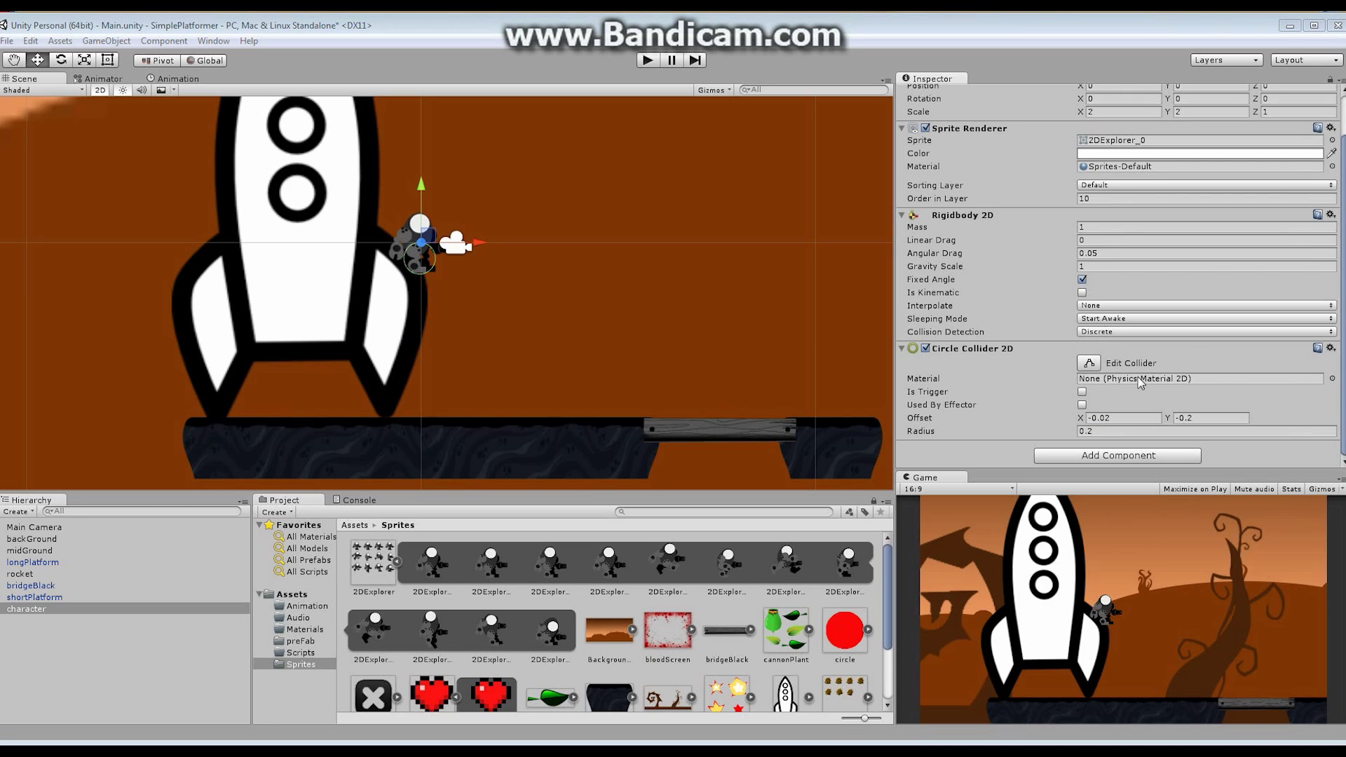
# Step: Play, stop and replay the game to watch the character land on the platform
pyautogui.click(645, 60)
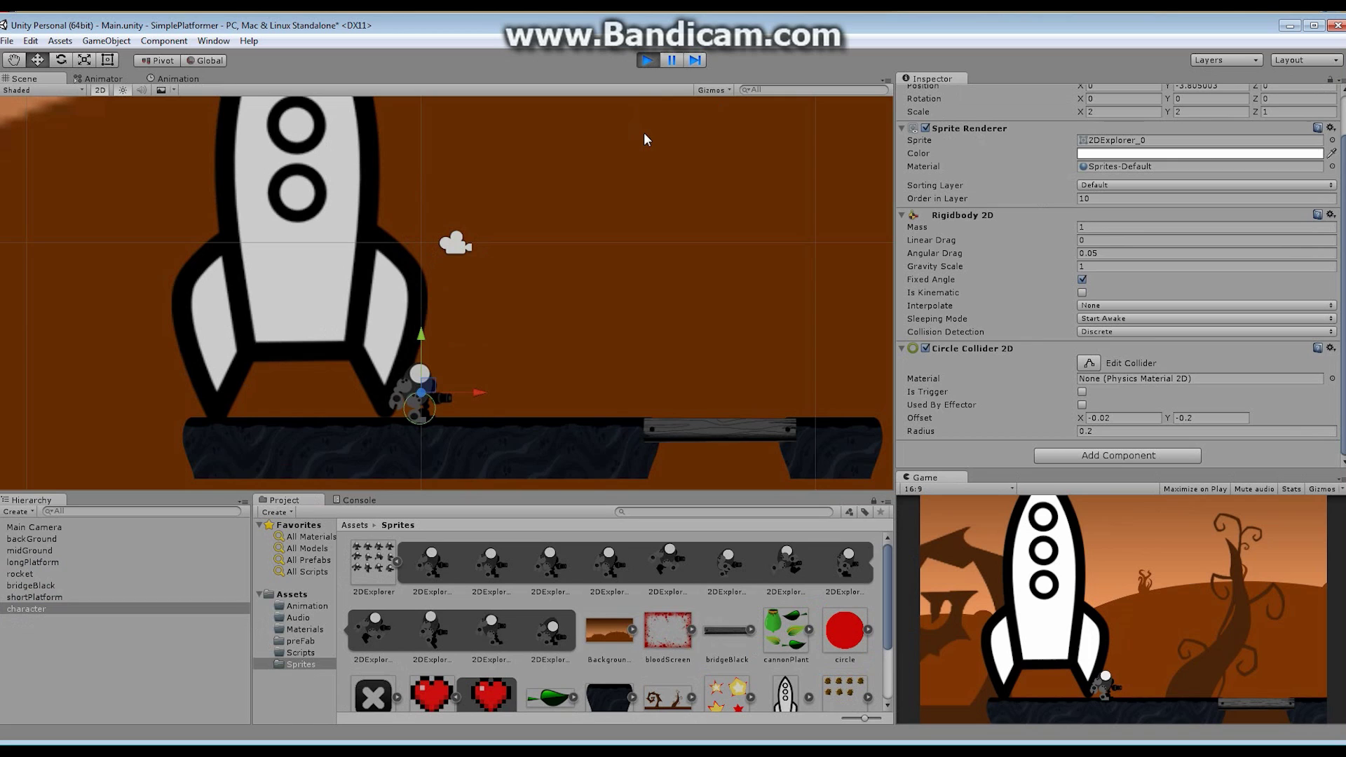
pyautogui.click(646, 60)
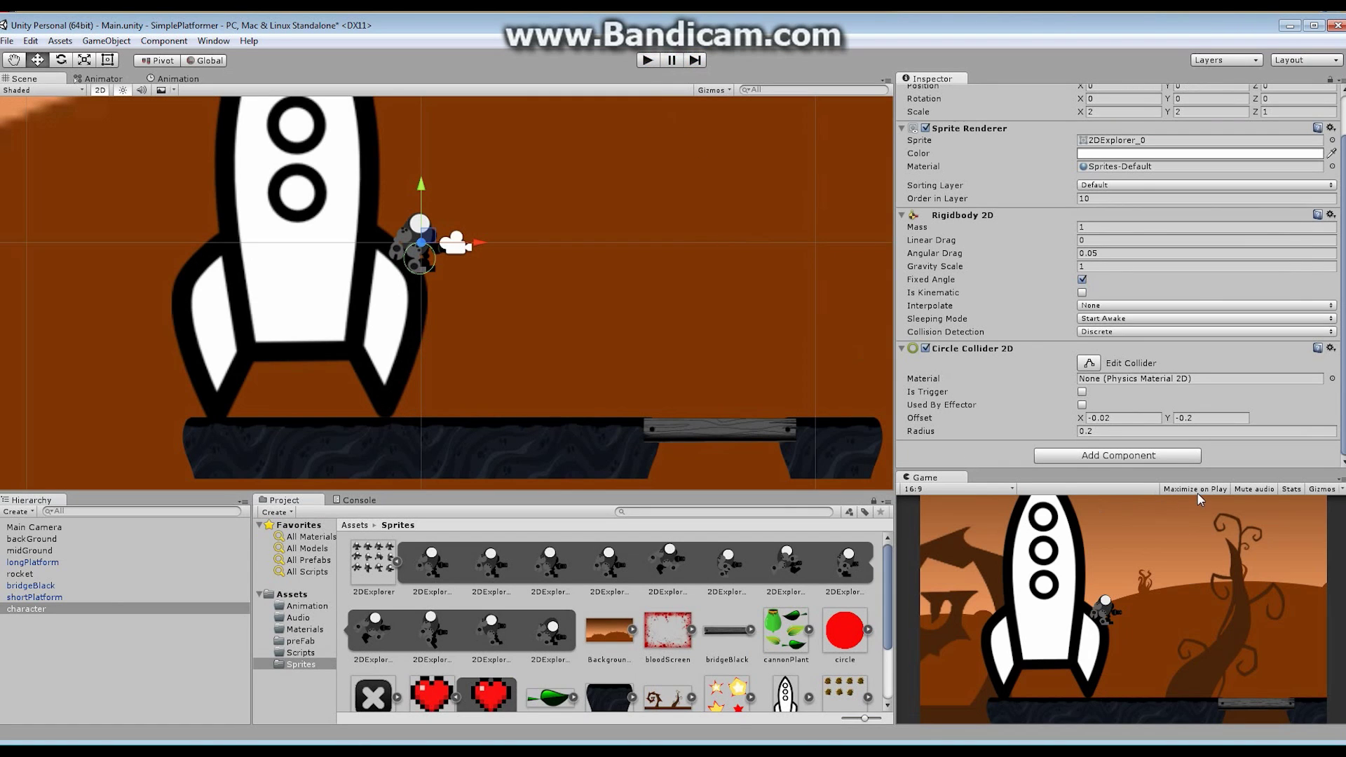
pyautogui.click(647, 62)
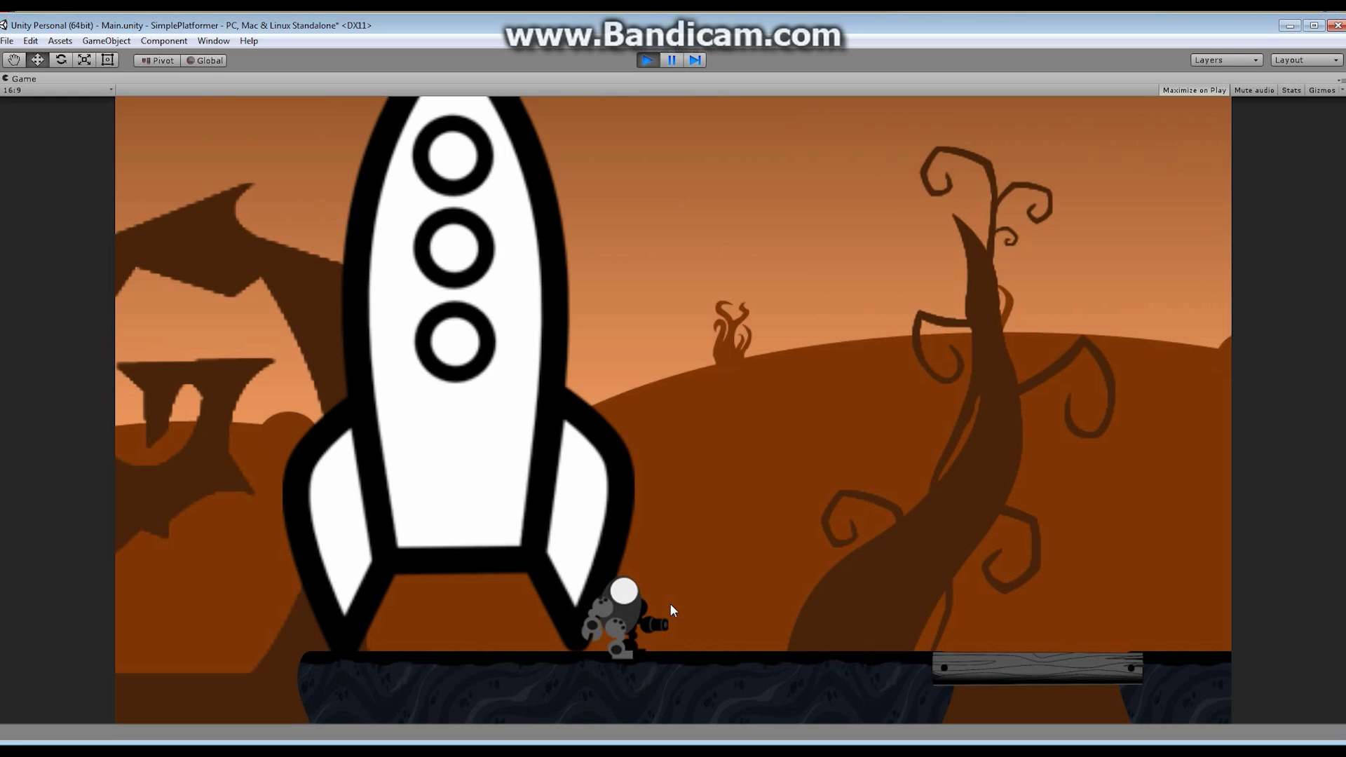
# Step: Rerun the test, select longPlatform alongside the character for comparison, then stop play
pyautogui.click(647, 60)
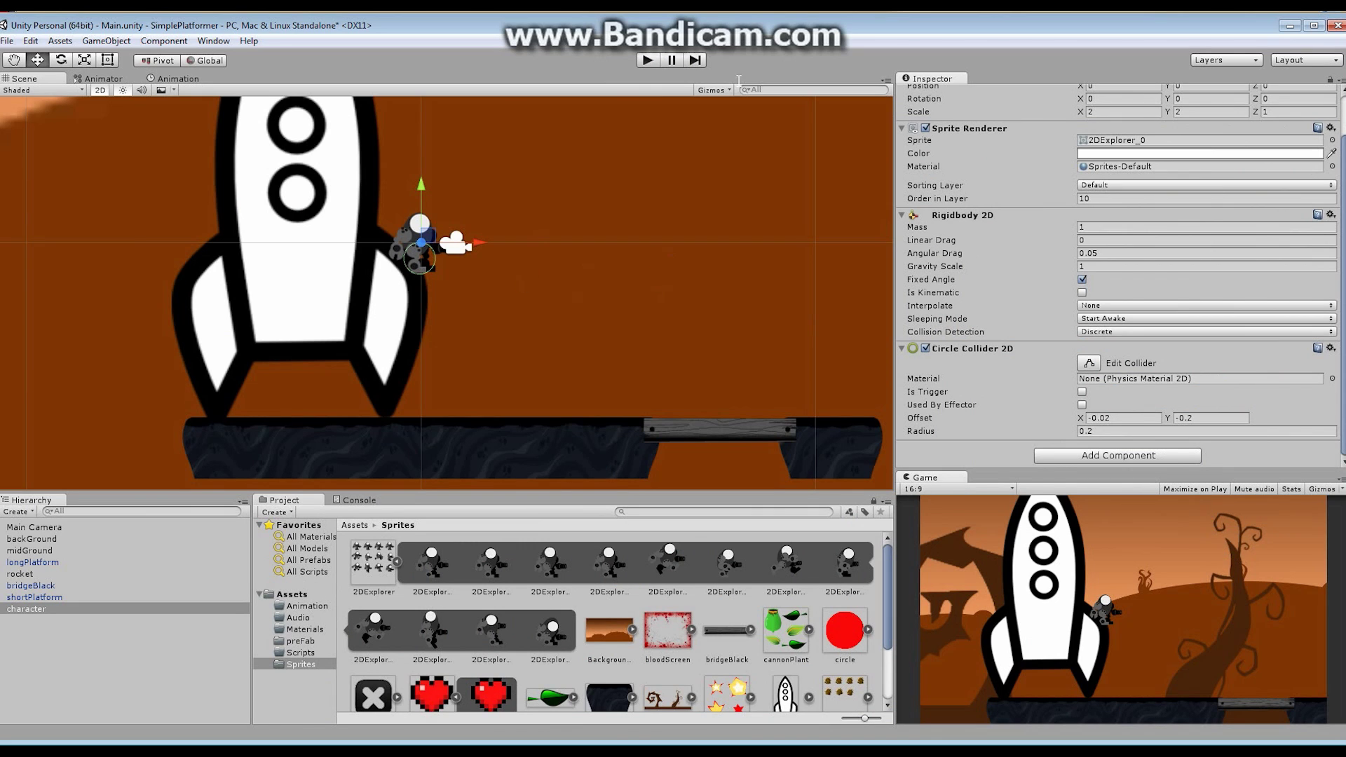
pyautogui.click(647, 61)
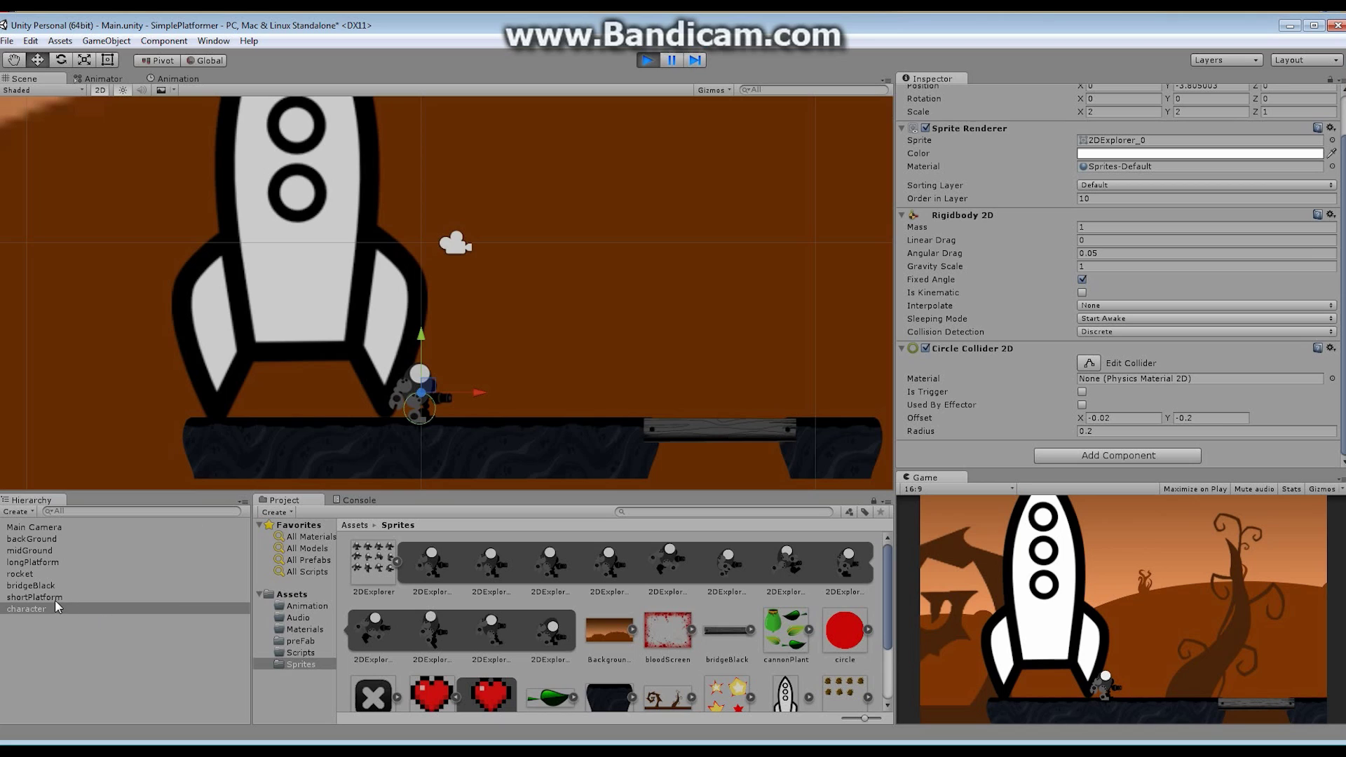
pyautogui.keyDown('ctrl'); pyautogui.click(48, 562); pyautogui.keyUp('ctrl')
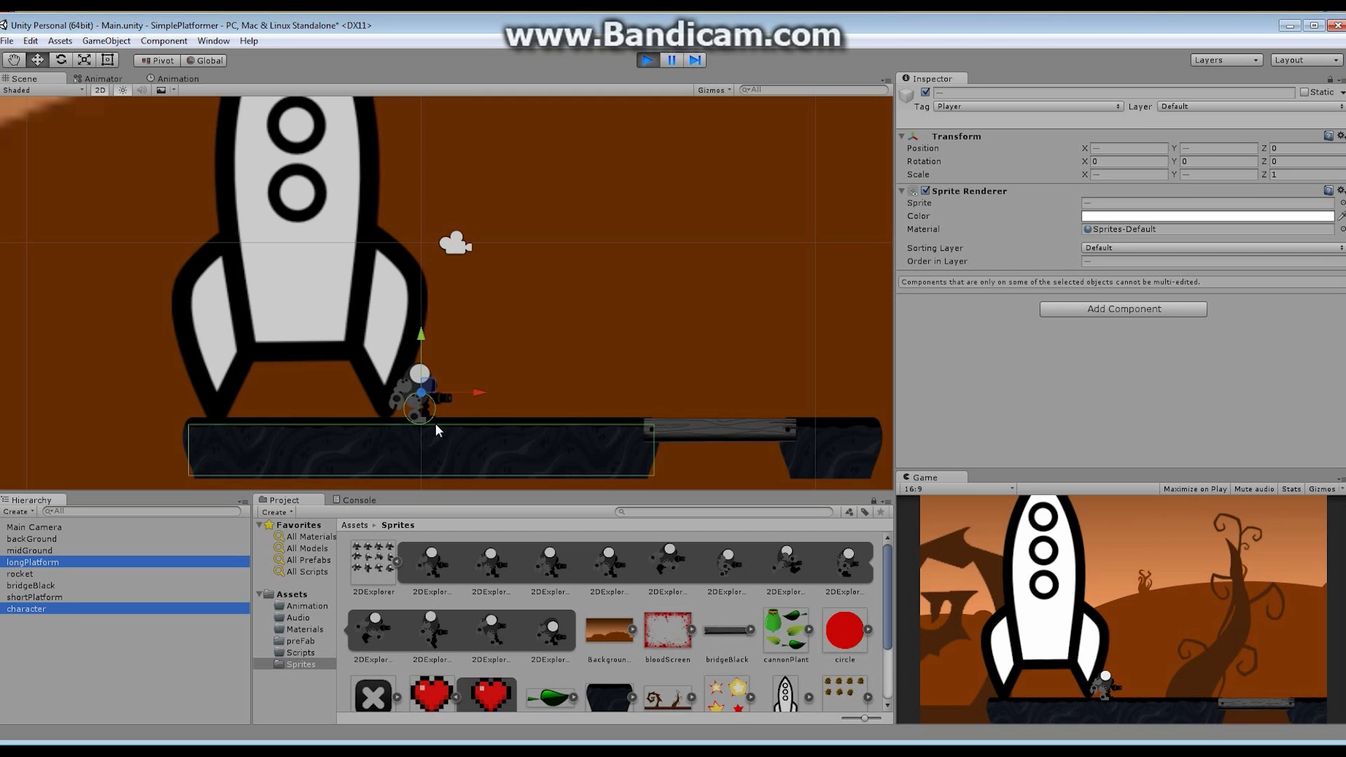
pyautogui.click(646, 60)
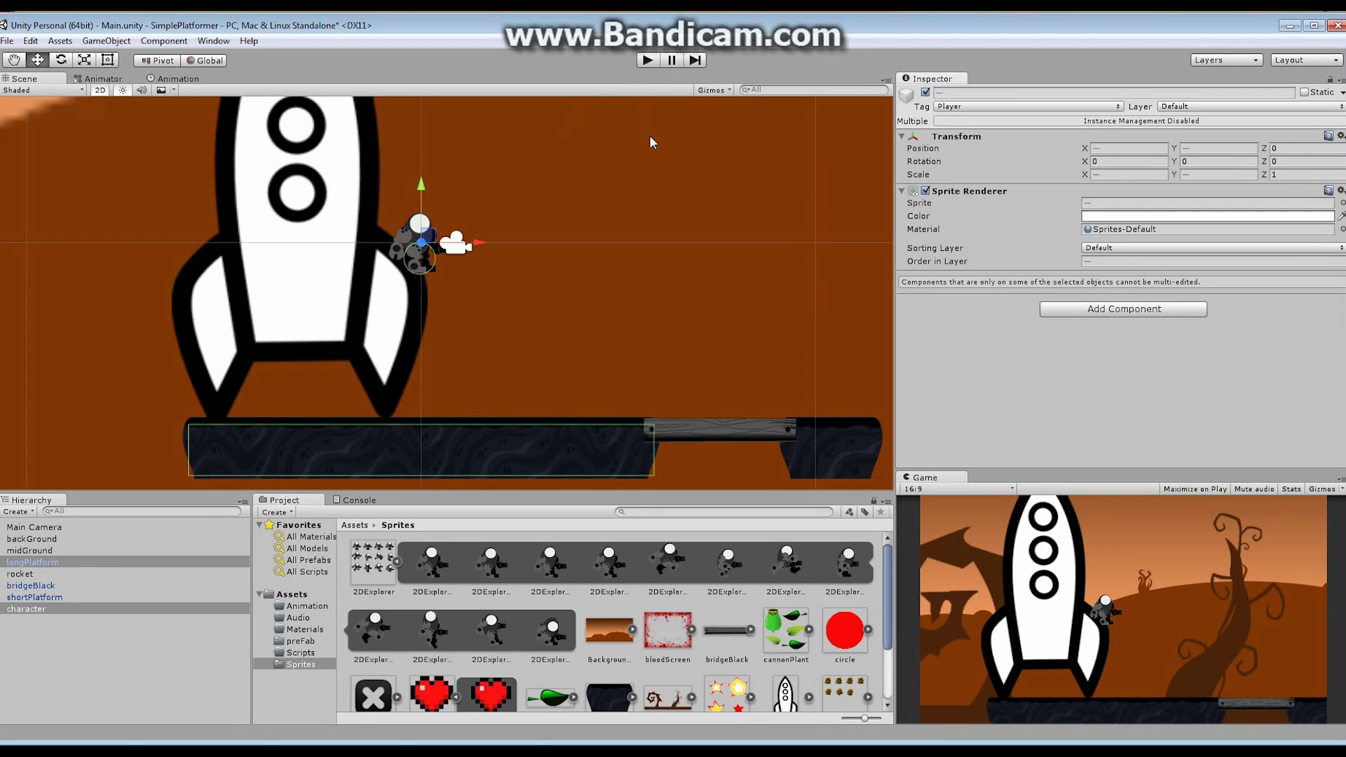
# Step: Select only the character in the Hierarchy to view its components
pyautogui.click(48, 609)
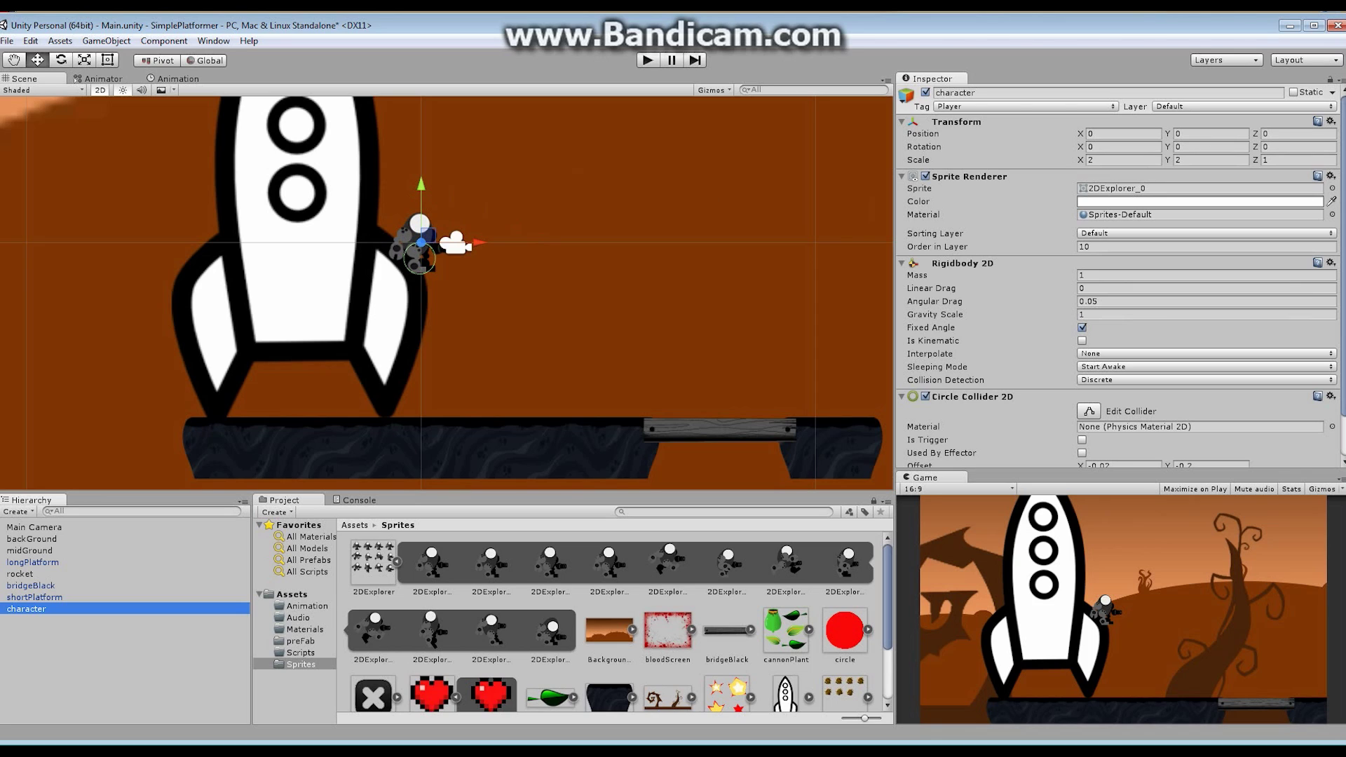
# Step: Add a Box Collider 2D from Physics 2D, left at offset 0, 0 and size 1 by 1
pyautogui.moveTo(1342, 149); pyautogui.dragTo(1339, 234)
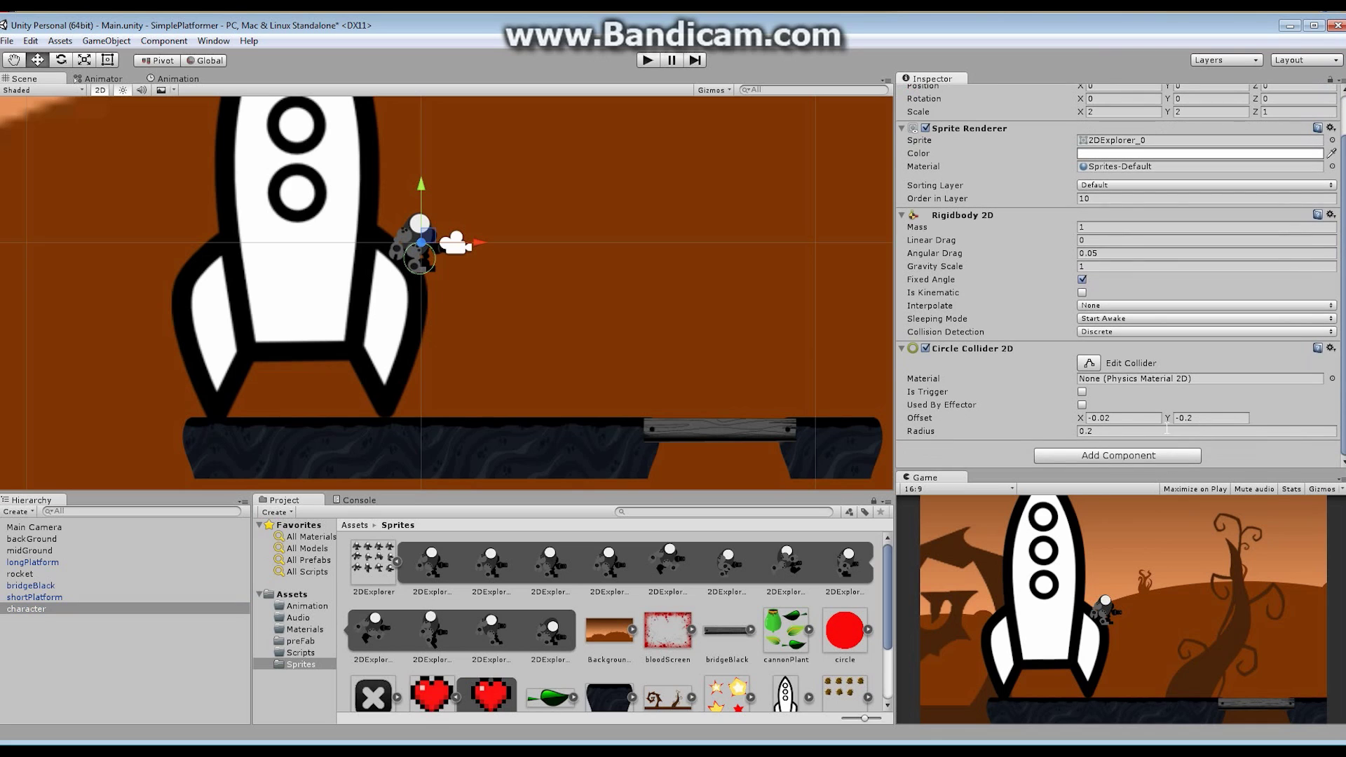
pyautogui.click(1116, 459)
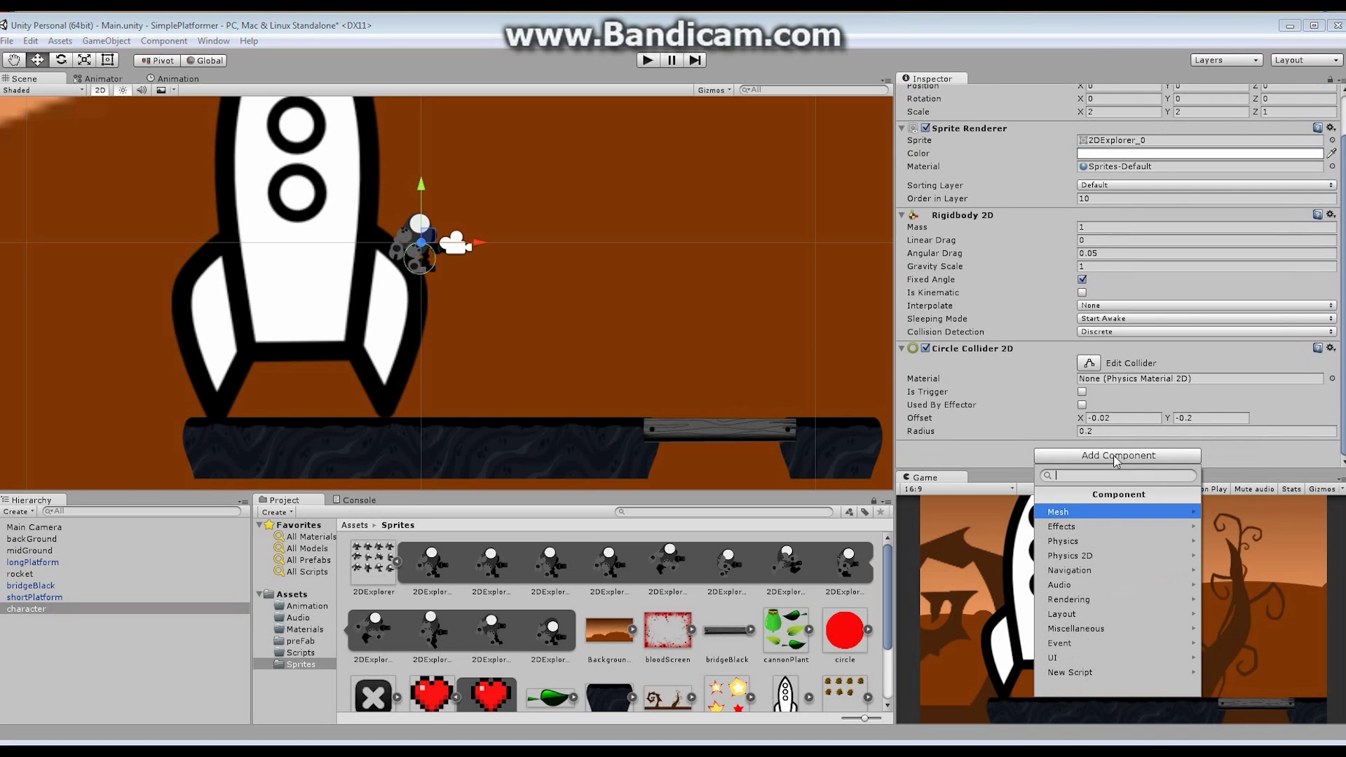
pyautogui.click(1102, 555)
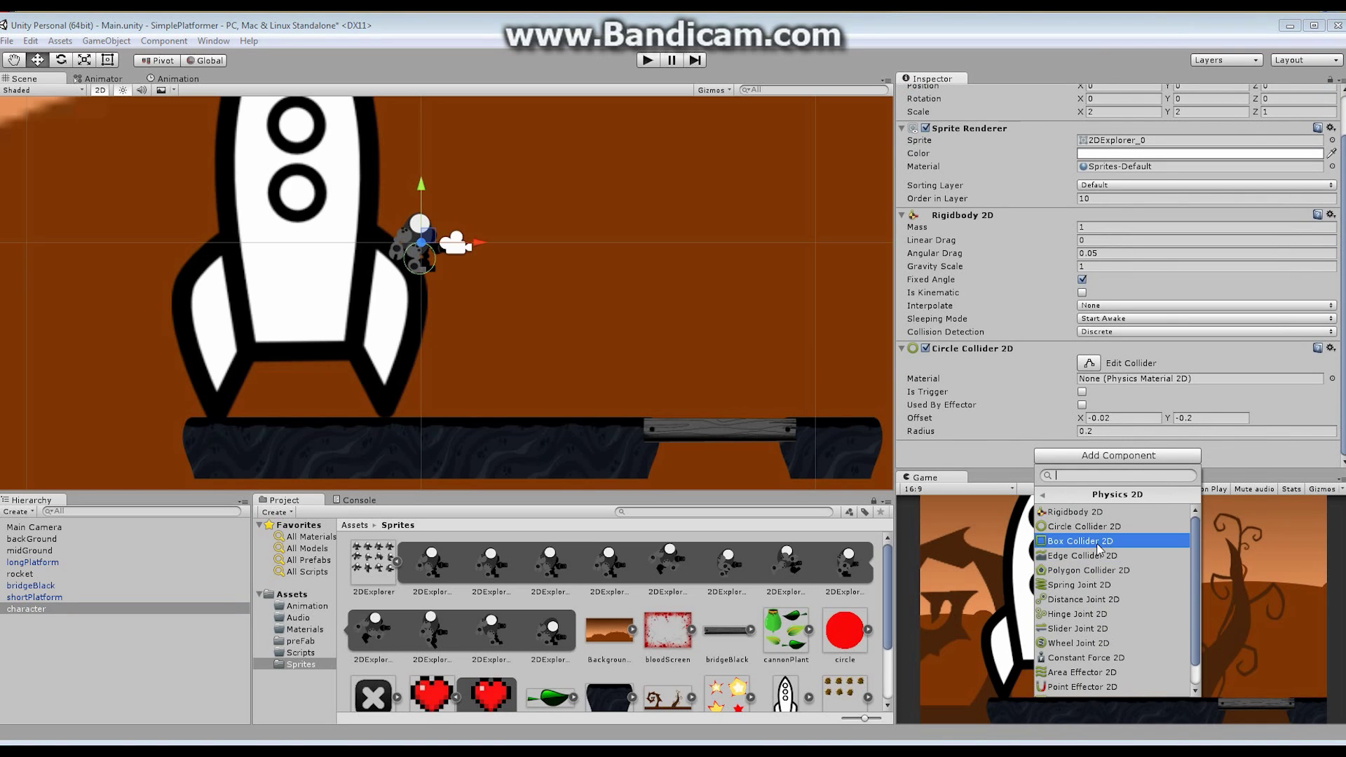
pyautogui.click(1101, 541)
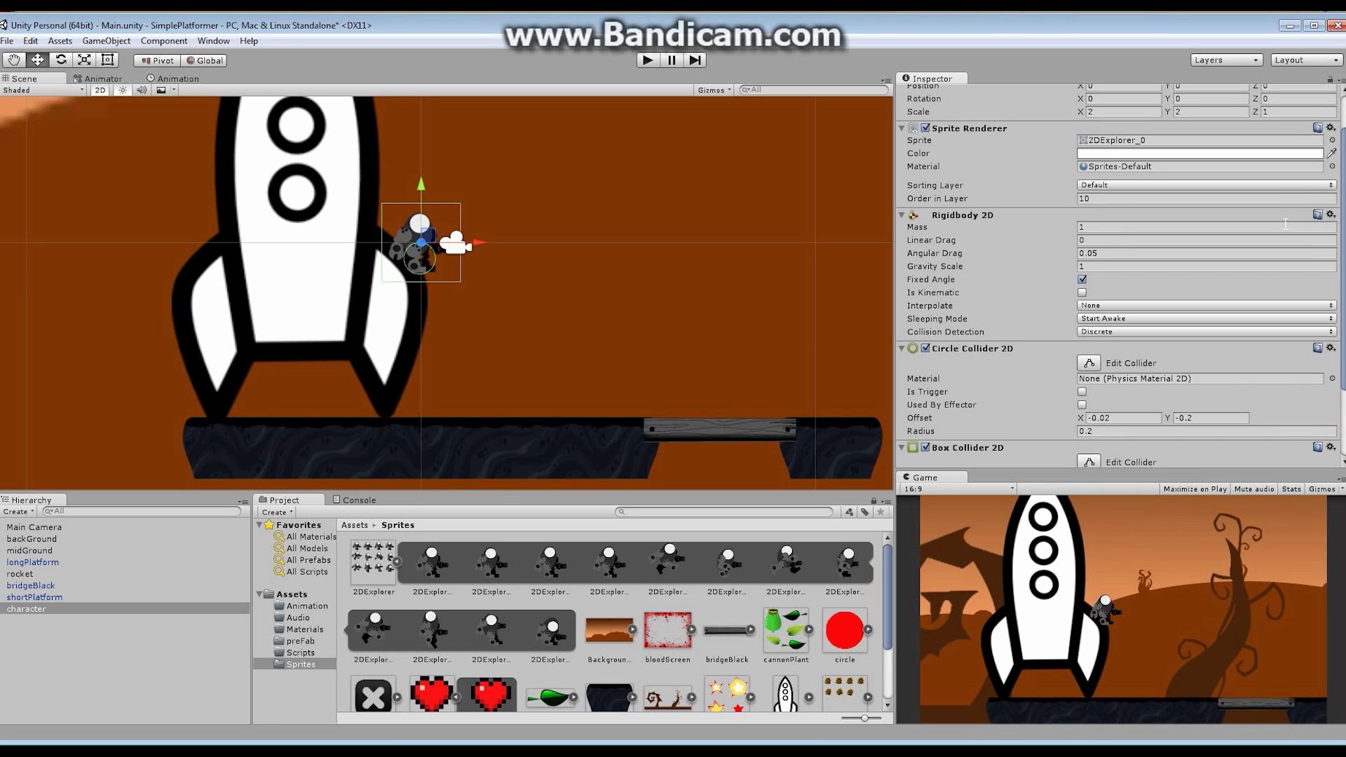
pyautogui.scroll(-3, 1285, 223)
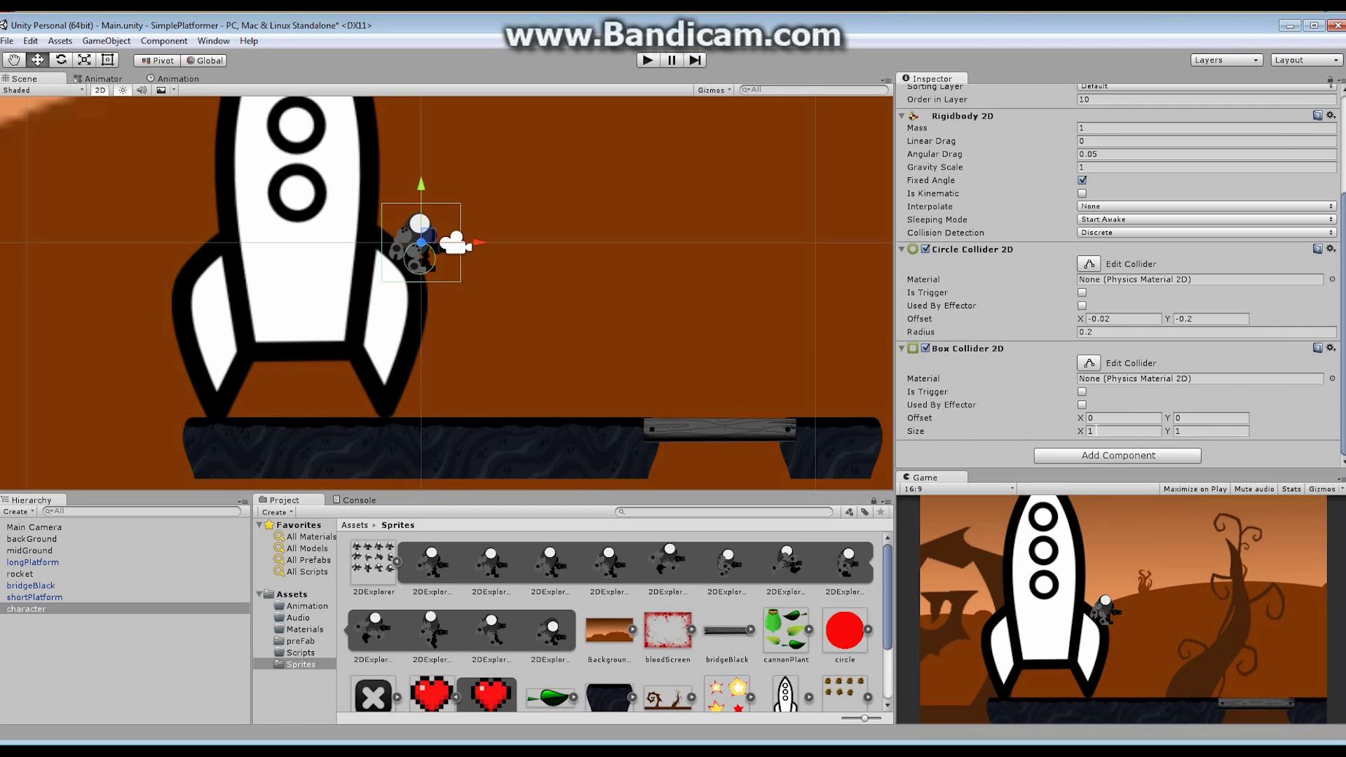
# Step: Set the box collider's size to 0.3 wide by 0.5 high
pyautogui.click(1119, 431)
pyautogui.write('.3')
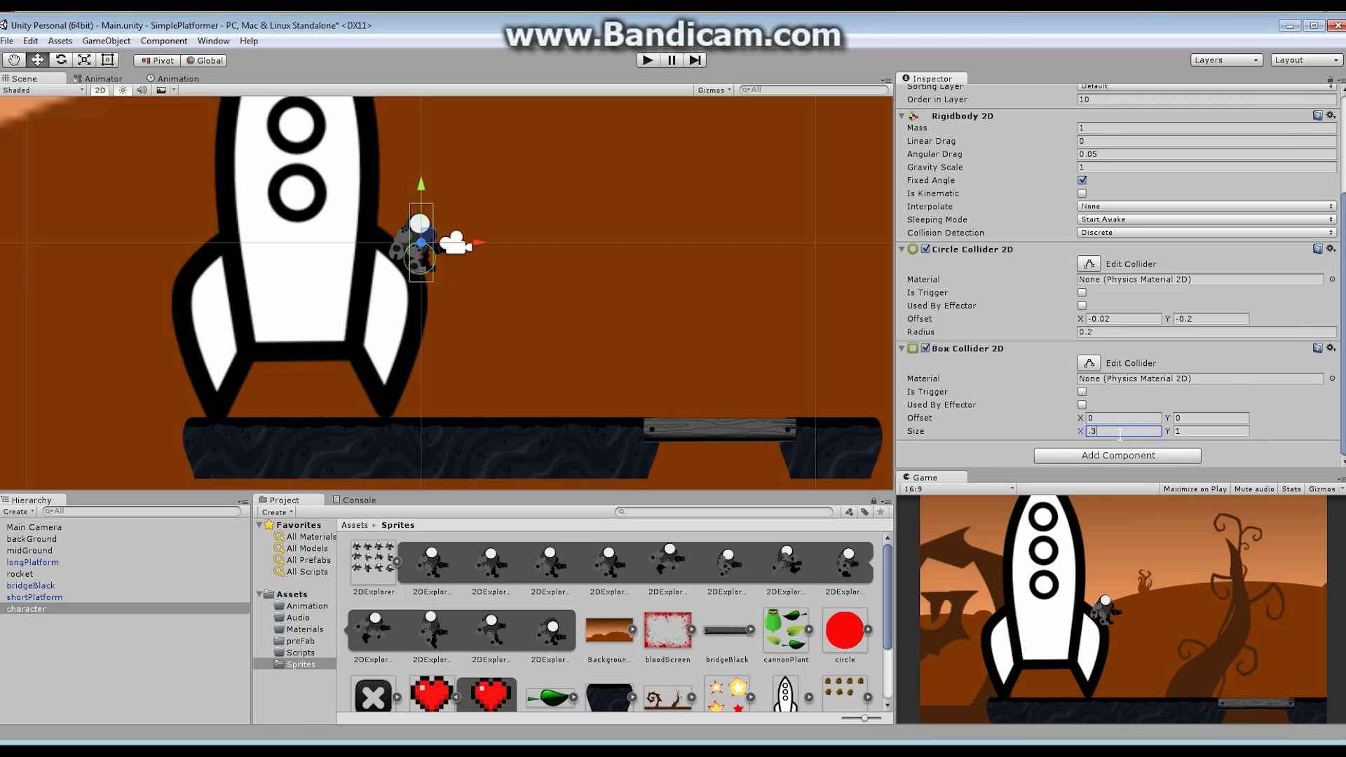
pyautogui.click(1192, 431)
pyautogui.write('.3')
pyautogui.press('Return')
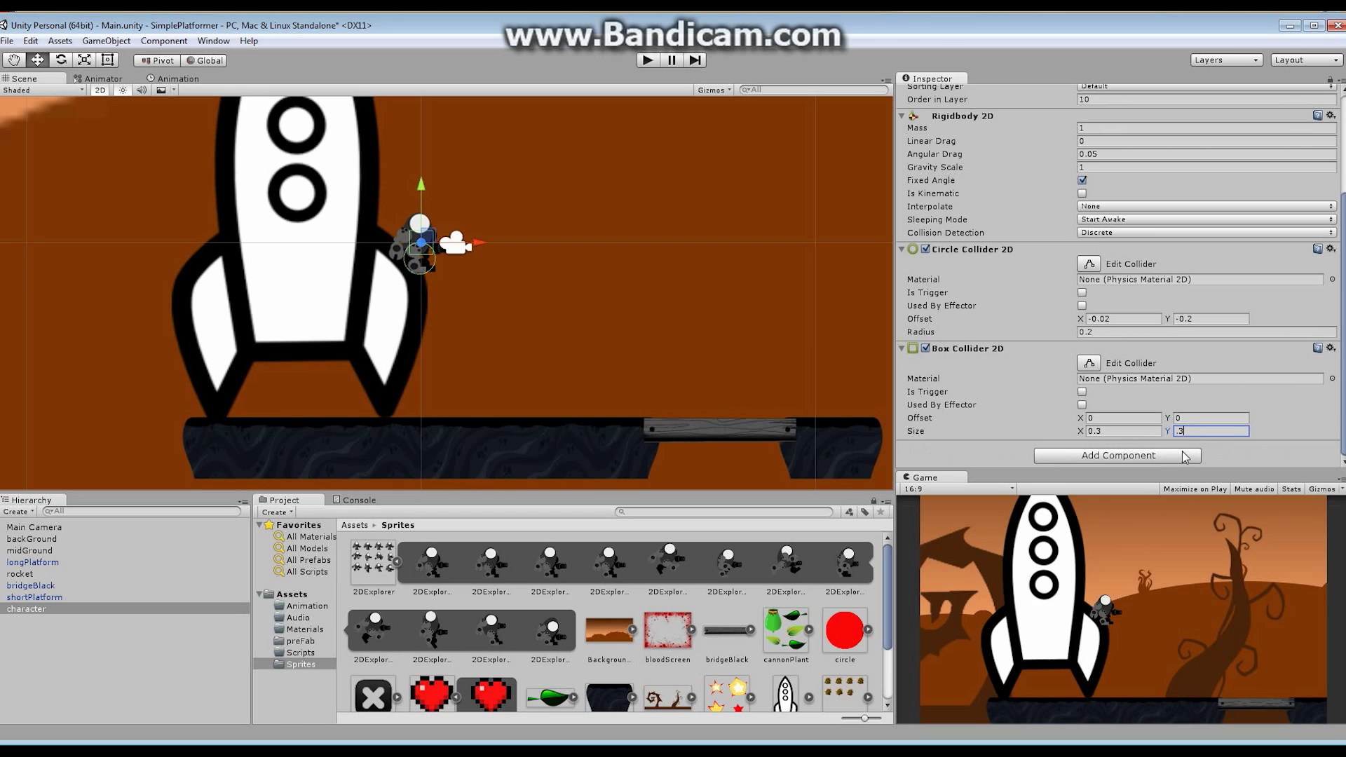
pyautogui.write('0.5')
# Step: Drag the box collider's offset to Y 0.13 and X -0.03
pyautogui.click(1167, 418)
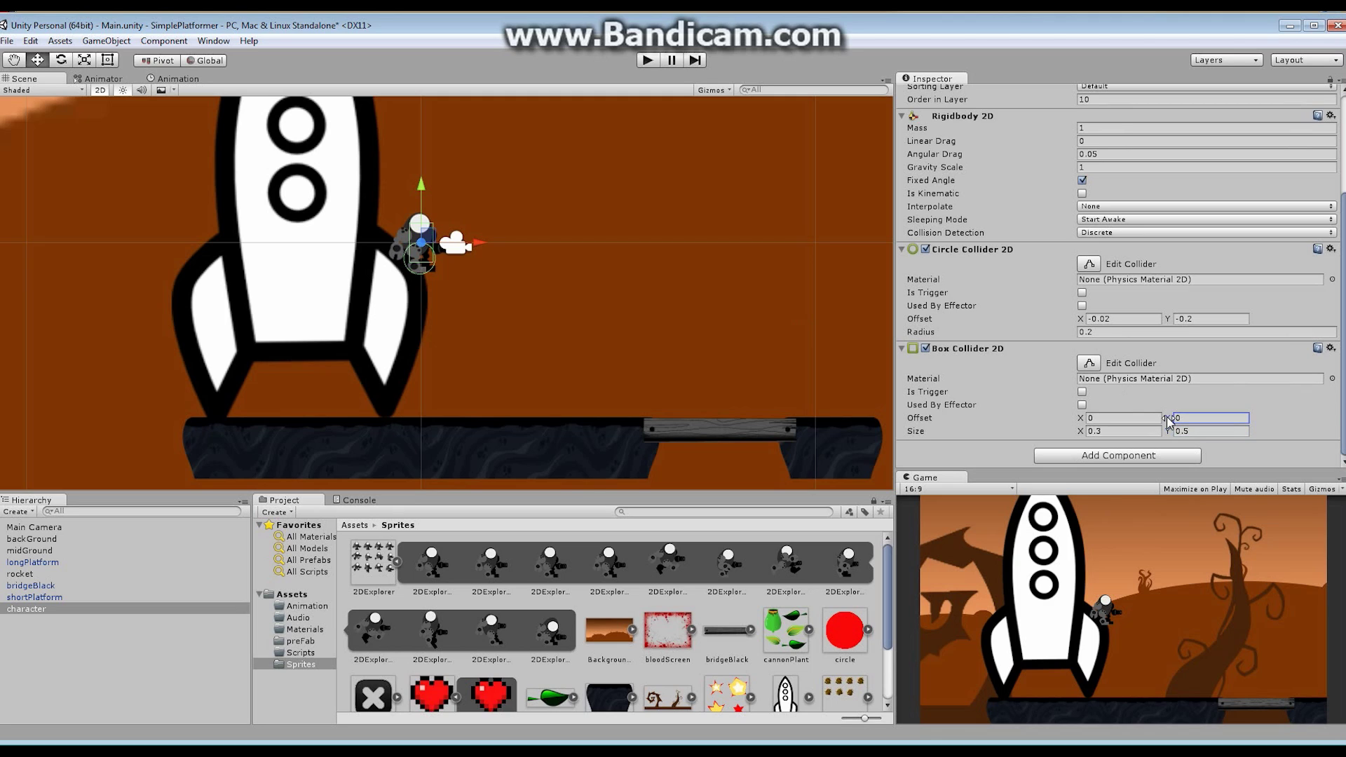
pyautogui.moveTo(1169, 419); pyautogui.dragTo(1182, 419)
pyautogui.moveTo(1086, 419); pyautogui.dragTo(1083, 420)
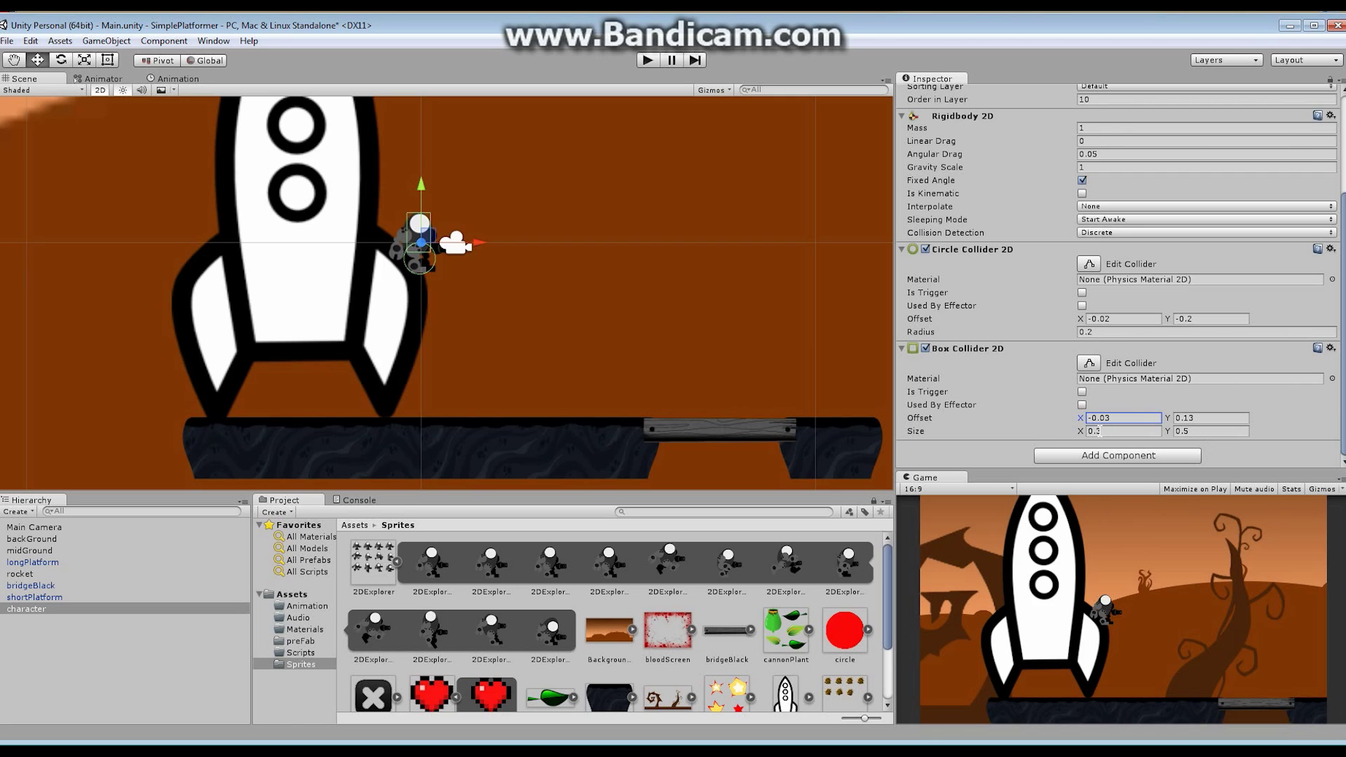
# Step: Narrow the box collider's width to 0.35
pyautogui.click(1100, 431)
pyautogui.write('0.4')
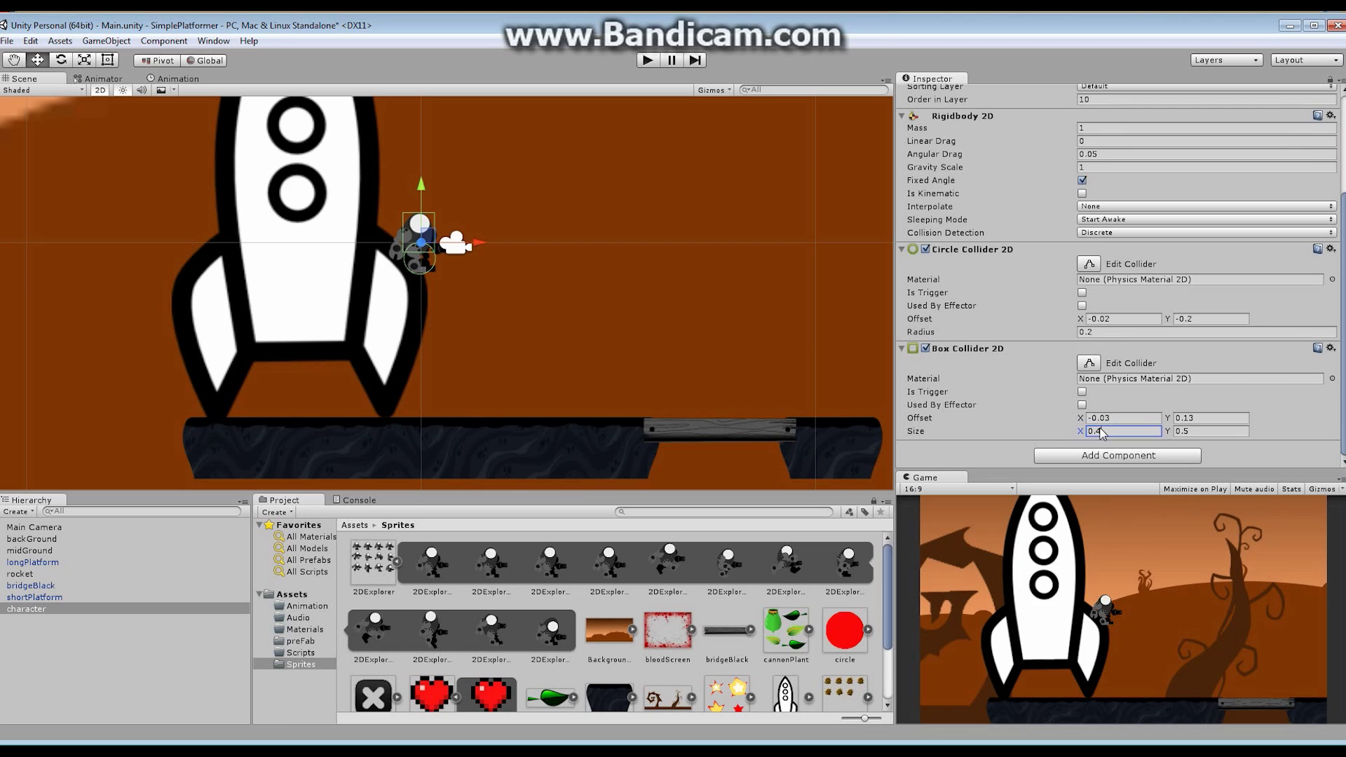
pyautogui.doubleClick(1096, 430)
pyautogui.click(1099, 430)
pyautogui.press('BackSpace')
pyautogui.write('35')
# Step: Round the box collider's Offset X to -0.02 and re-enter the width as 0.35
pyautogui.click(1109, 417)
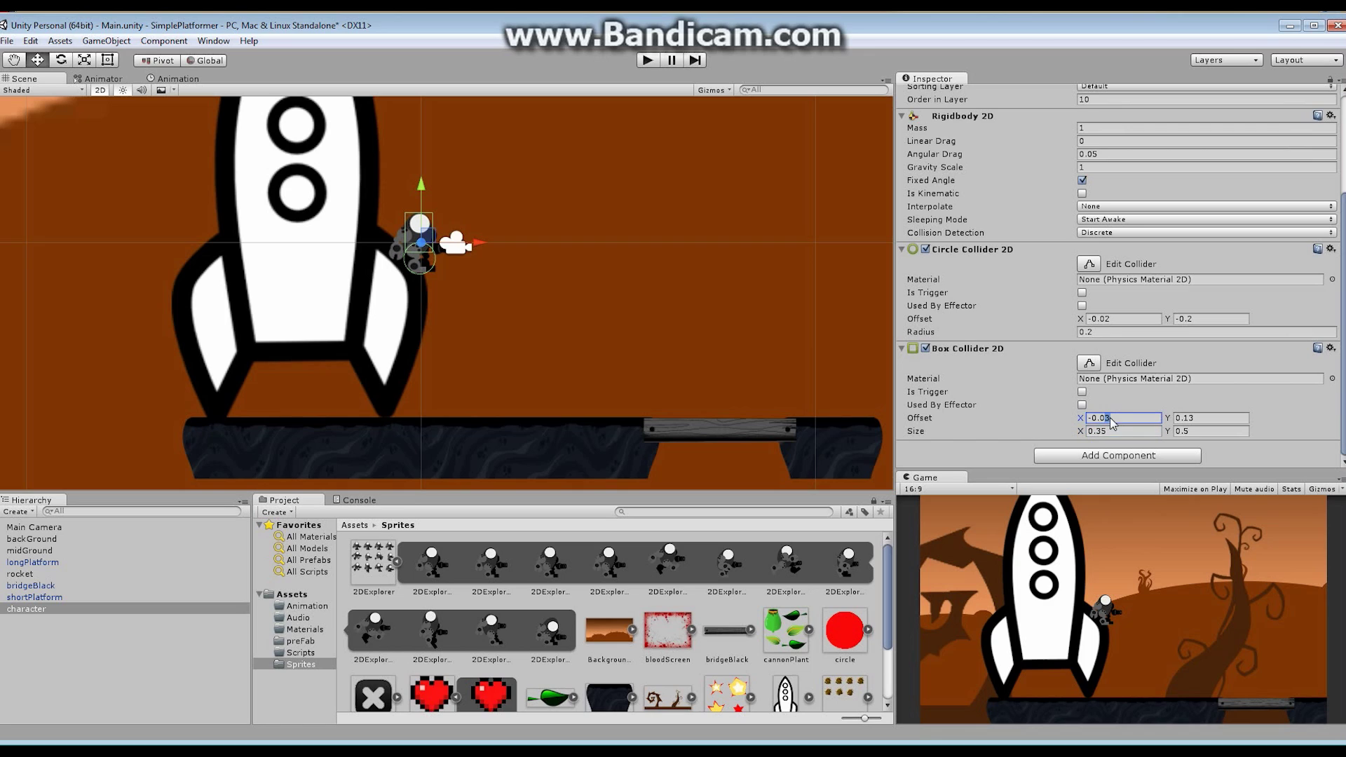
pyautogui.press('BackSpace')
pyautogui.write('25')
pyautogui.press('BackSpace')
pyautogui.click(1097, 430)
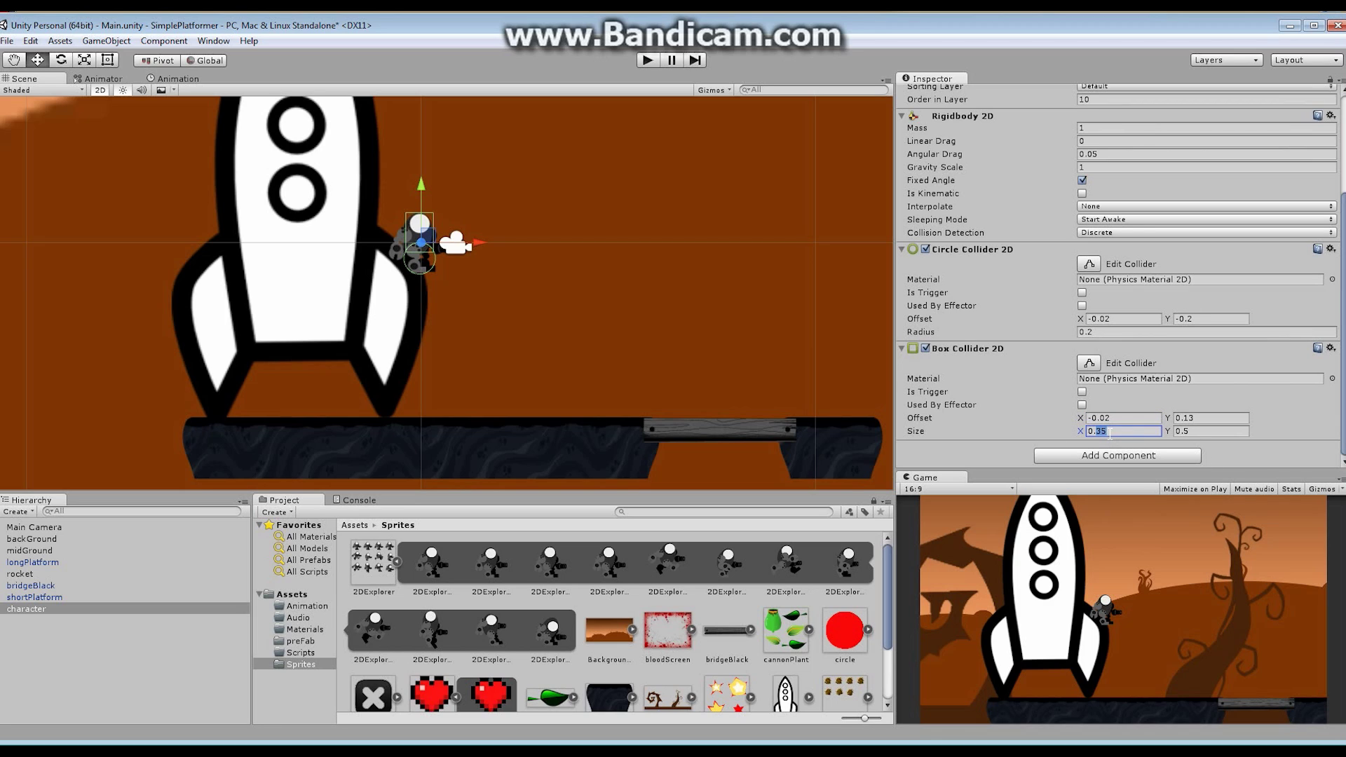
pyautogui.write('0.5')
pyautogui.click(1102, 432)
pyautogui.write('0.35')
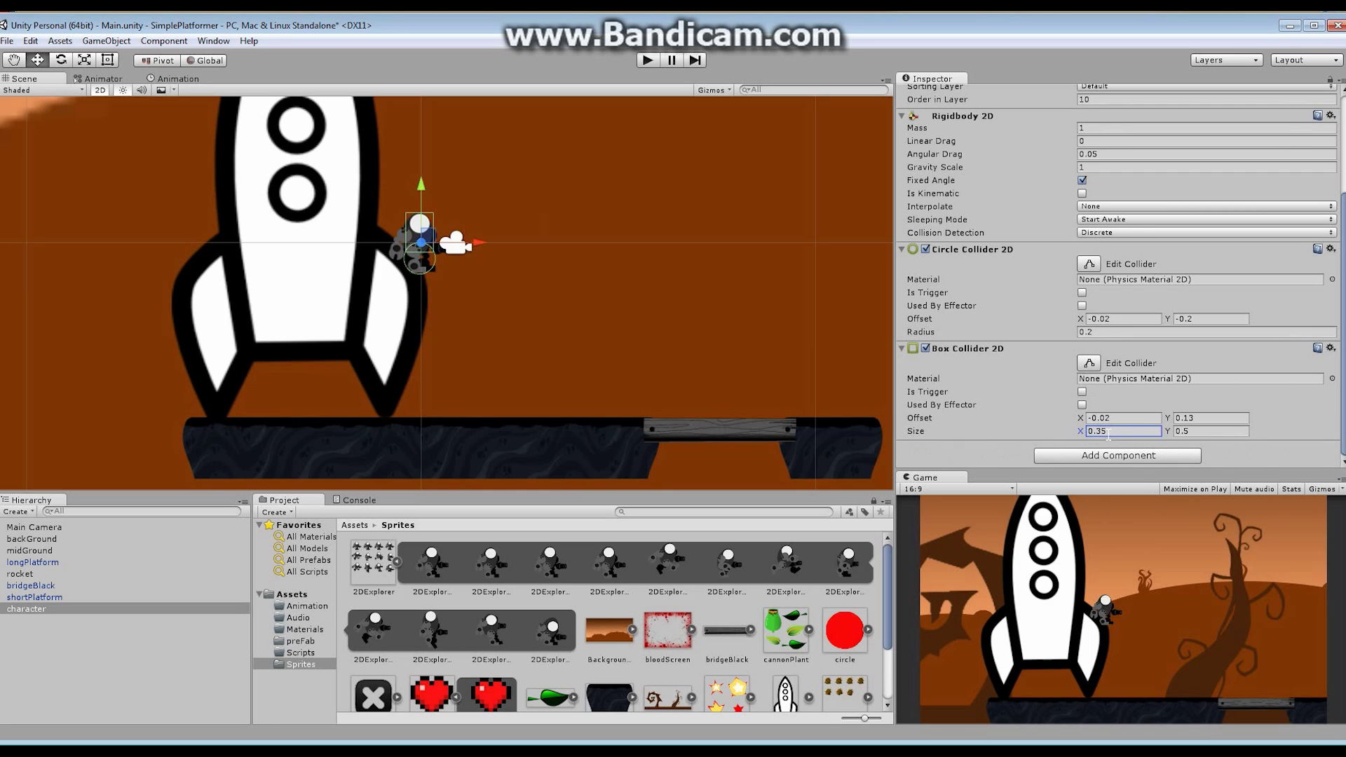